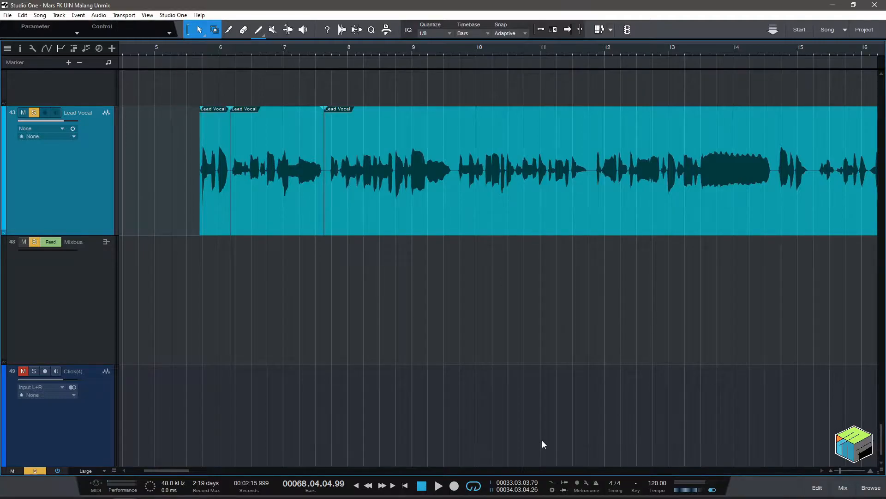
# Open the middle Lead Vocal event, between bars 6 and 8, for editing with Melodyne.
pyautogui.hscroll(1, 595, 466)
pyautogui.hscroll(-1, 596, 466)
pyautogui.scroll(-2, 596, 466)
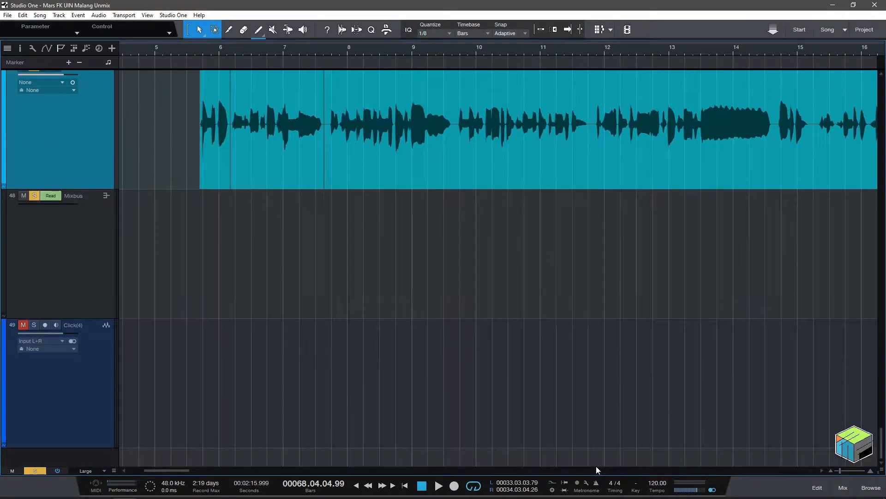
pyautogui.scroll(3, 597, 467)
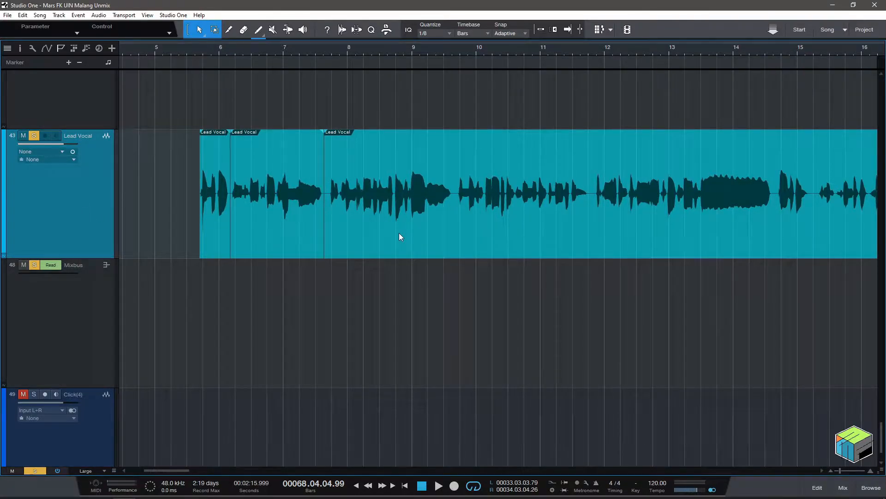
pyautogui.moveTo(228, 49); pyautogui.dragTo(232, 76)
pyautogui.click(420, 243)
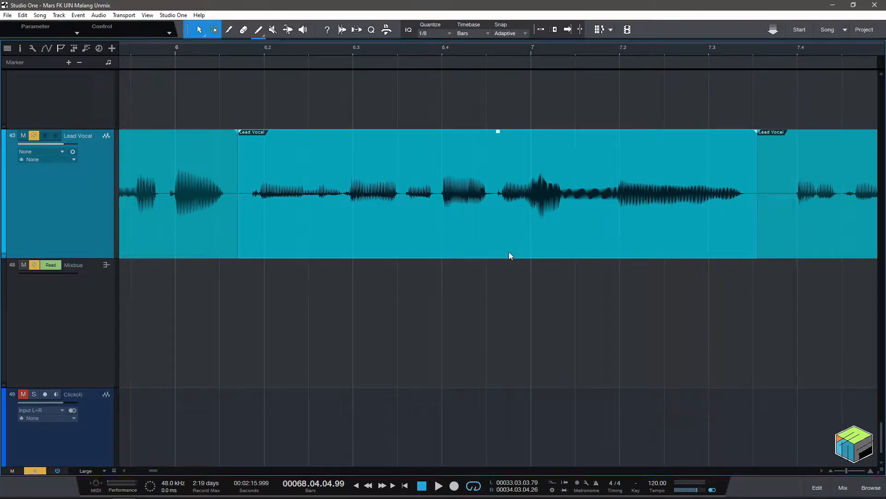
pyautogui.rightClick(474, 240)
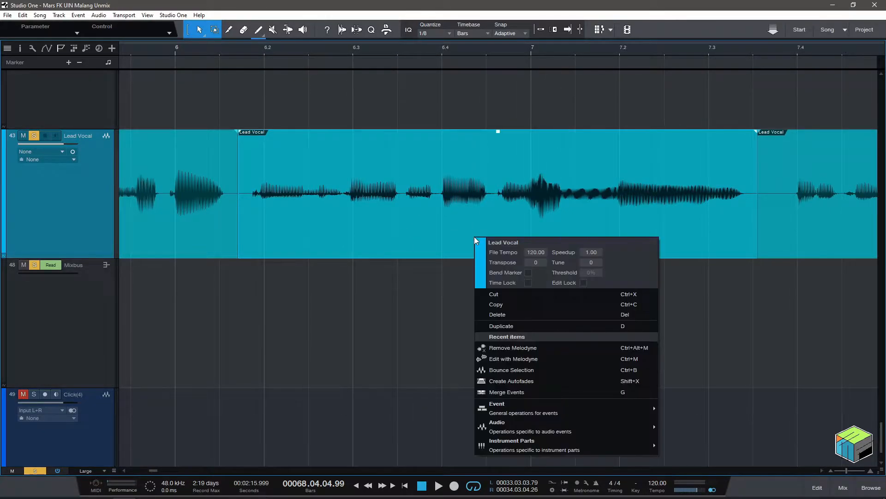
pyautogui.moveTo(550, 426)
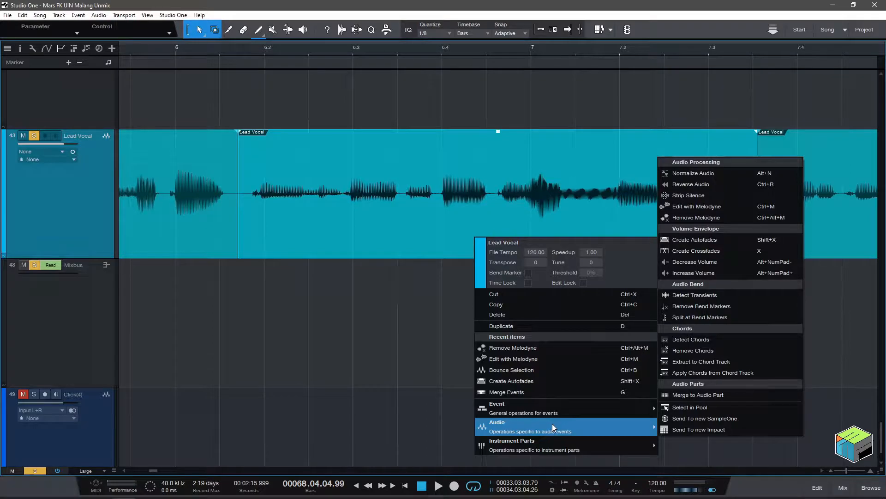
pyautogui.click(719, 206)
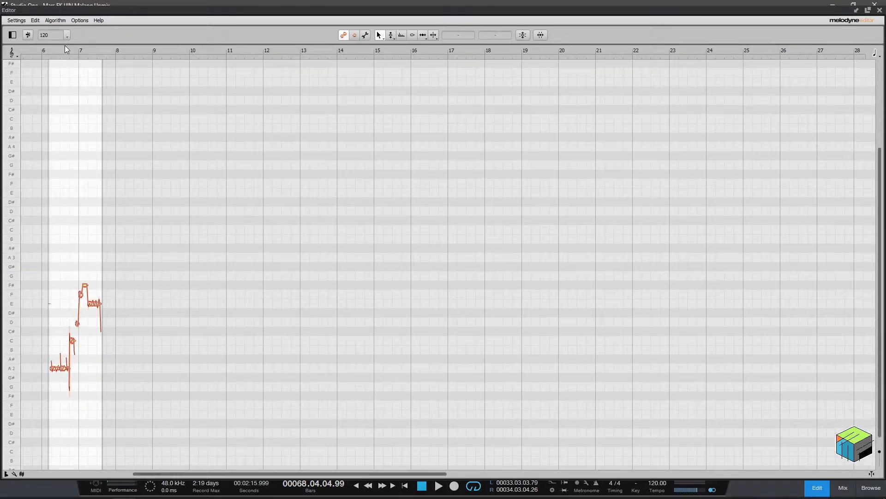
# Shrink the Melodyne editor so the Lead Vocal event and its detected notes can be seen together.
pyautogui.moveTo(64, 46); pyautogui.dragTo(81, 131)
pyautogui.hscroll(-20, 305, 328)
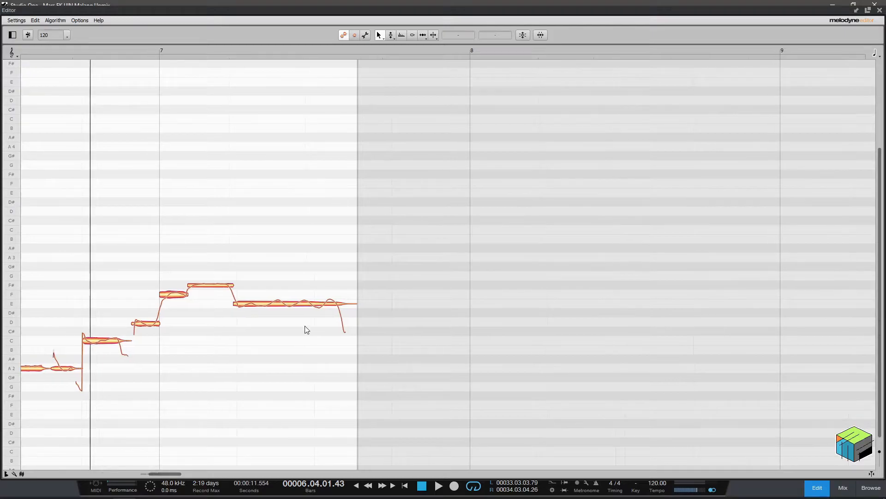
pyautogui.click(864, 12)
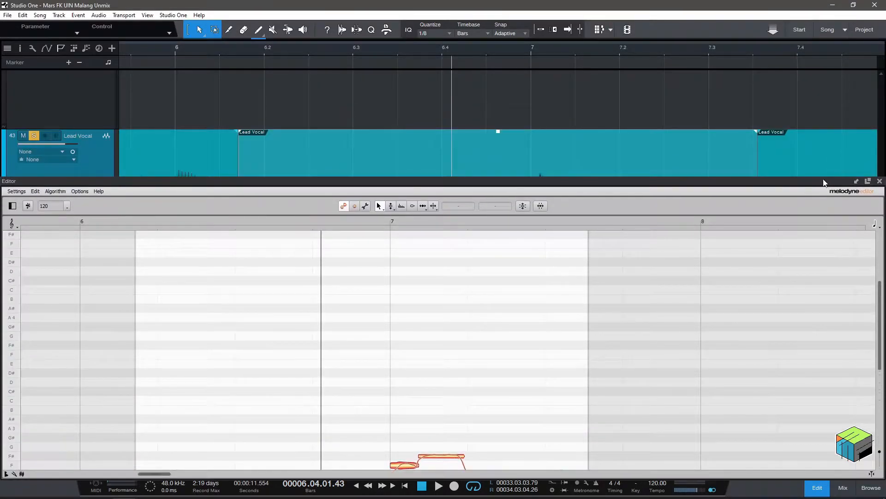
pyautogui.scroll(-5, 629, 328)
pyautogui.moveTo(608, 187); pyautogui.dragTo(631, 265)
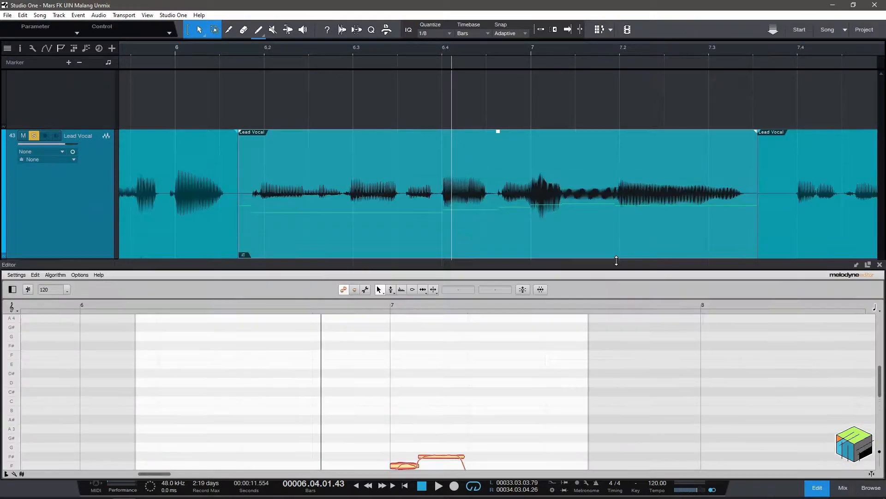
pyautogui.scroll(-1, 616, 242)
pyautogui.scroll(1, 616, 242)
pyautogui.scroll(-1, 532, 404)
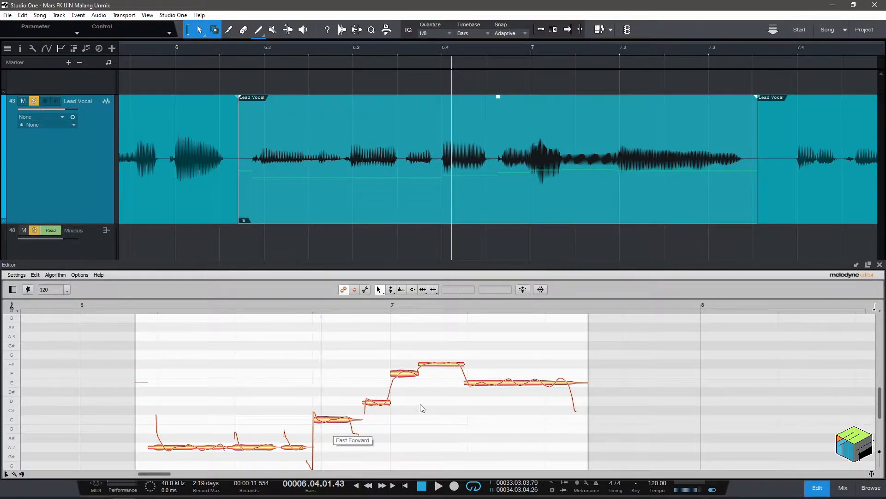
# Remove Melodyne from the middle Lead Vocal event and apply it to the same event again.
pyautogui.rightClick(443, 200)
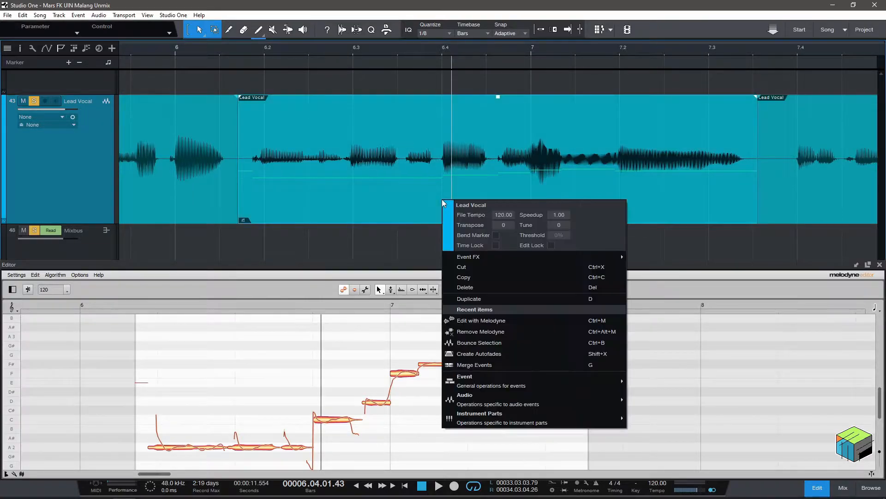
pyautogui.click(536, 332)
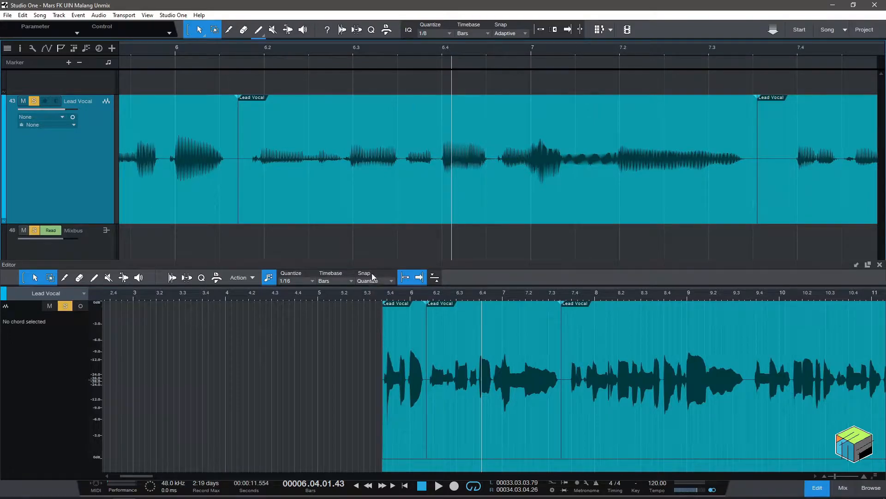
pyautogui.click(390, 199)
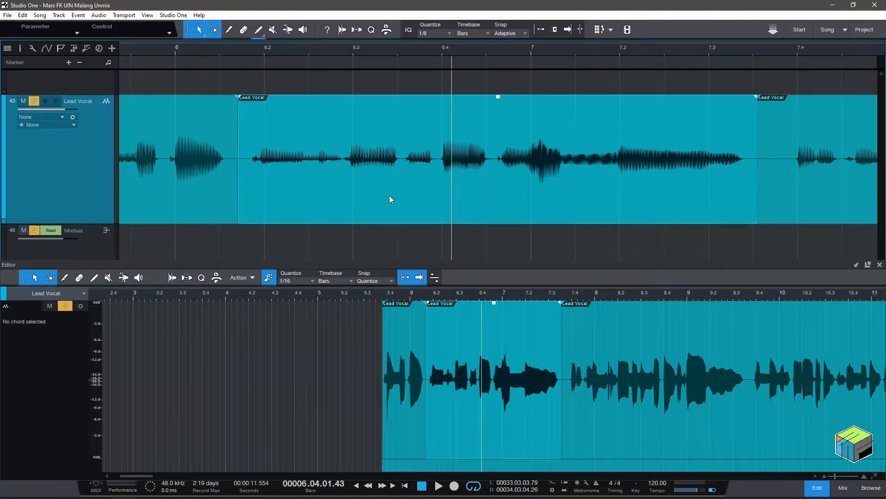
pyautogui.hotkey('ctrl', 'm')
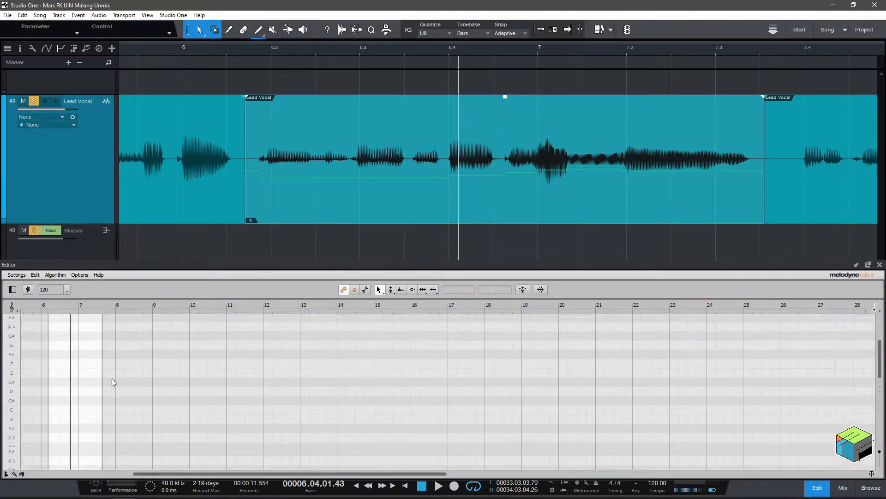
# Place the playback position at successive points along Melodyne's time ruler across the vocal phrase.
pyautogui.moveTo(64, 307); pyautogui.dragTo(165, 417)
pyautogui.scroll(-1, 165, 417)
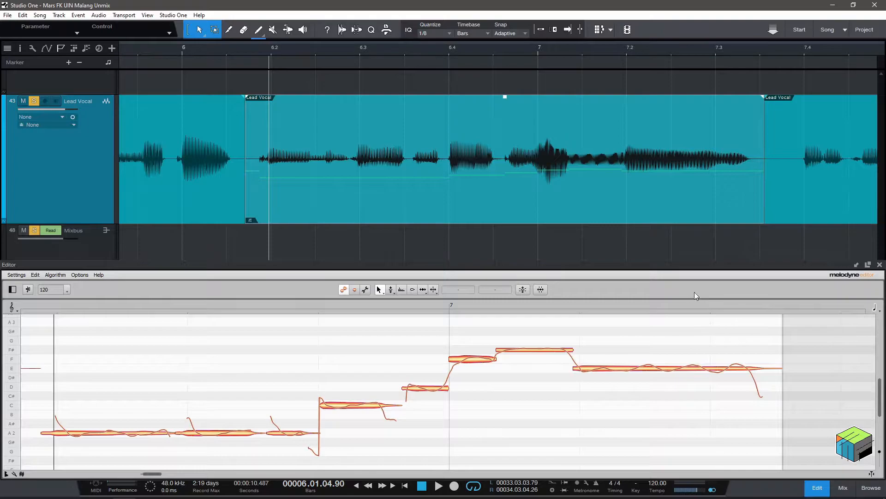
pyautogui.click(150, 305)
pyautogui.click(227, 307)
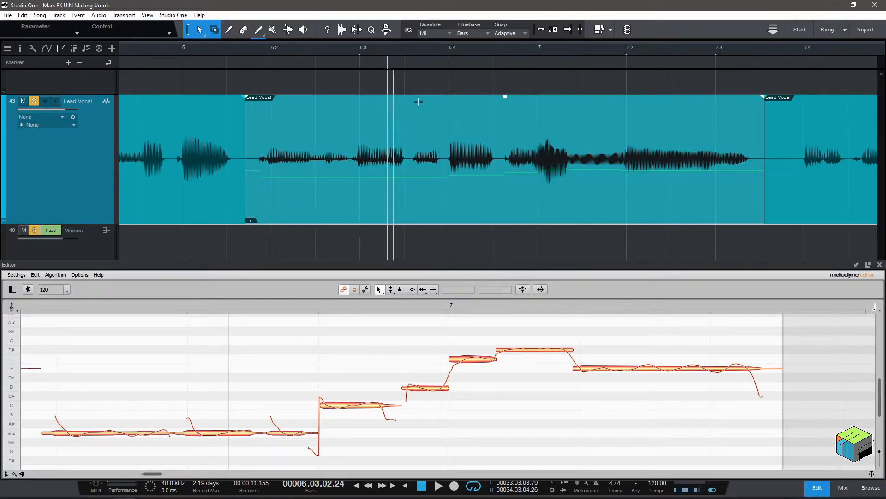
pyautogui.click(271, 306)
pyautogui.click(328, 304)
# Raise the second A2 note of the phrase to A#2 with the Pitch tool and undo that edit.
pyautogui.scroll(-2, 310, 429)
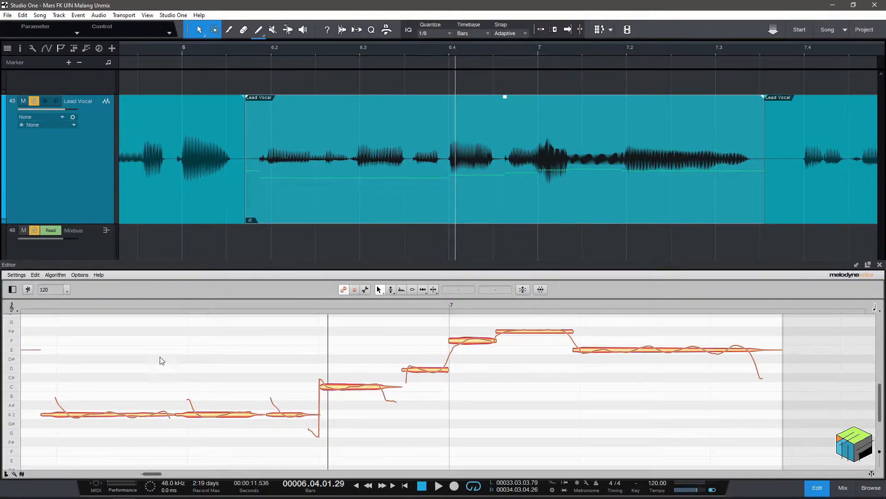
pyautogui.rightClick(148, 383)
pyautogui.click(159, 380)
pyautogui.moveTo(231, 414)
pyautogui.mouseDown()
pyautogui.moveTo(244, 389)
pyautogui.moveTo(250, 401)
pyautogui.moveTo(256, 391)
pyautogui.moveTo(244, 419)
pyautogui.mouseUp()
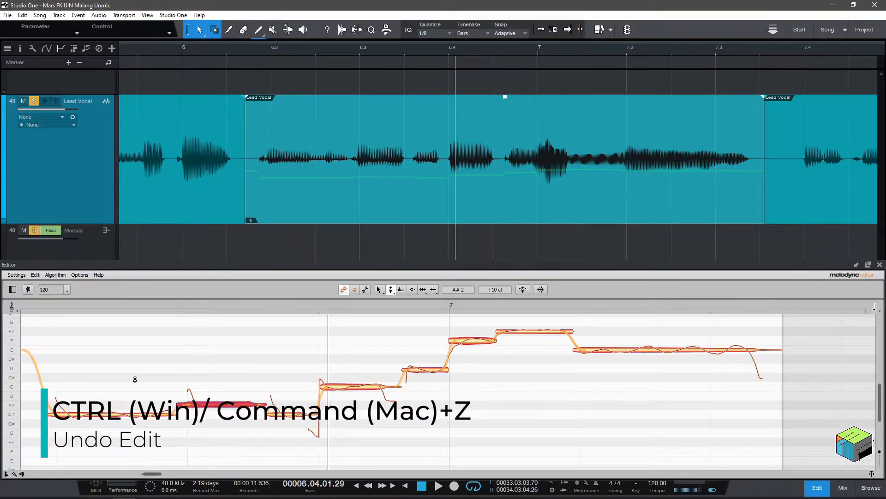
pyautogui.hotkey('ctrl', 'z')
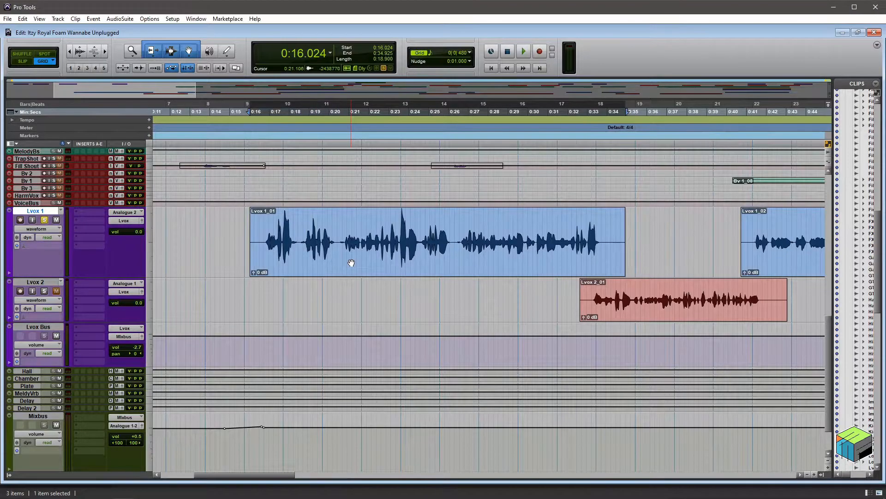
# In Pro Tools, select the Lvox 1_01 clip and insert the mono Melodyne plug-in on the Lvox 1 track.
pyautogui.click(350, 261)
pyautogui.click(90, 213)
pyautogui.moveTo(117, 227)
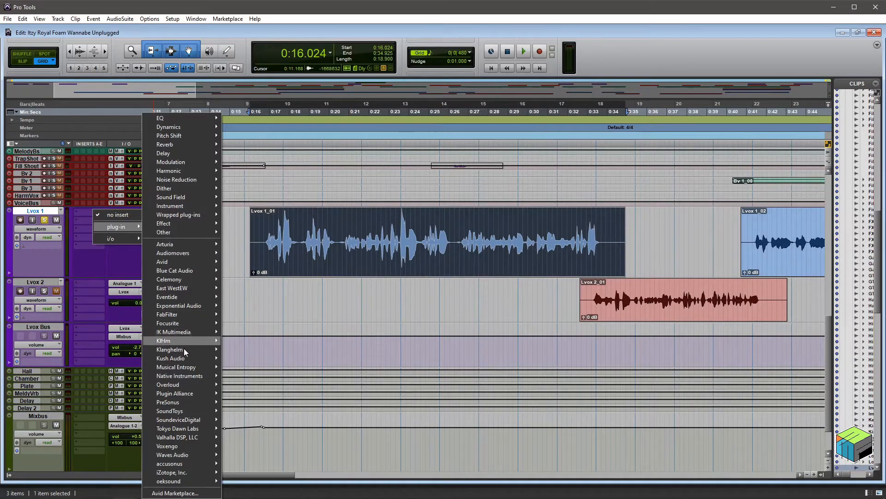
pyautogui.moveTo(187, 232)
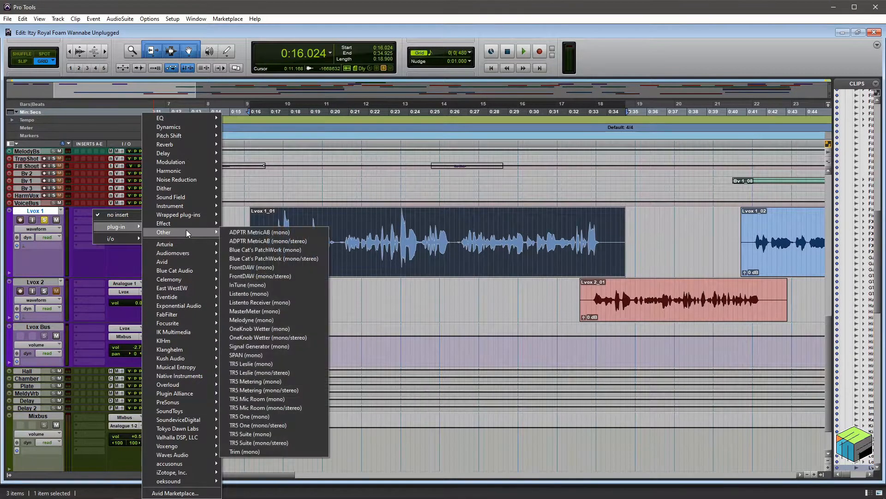
pyautogui.click(262, 321)
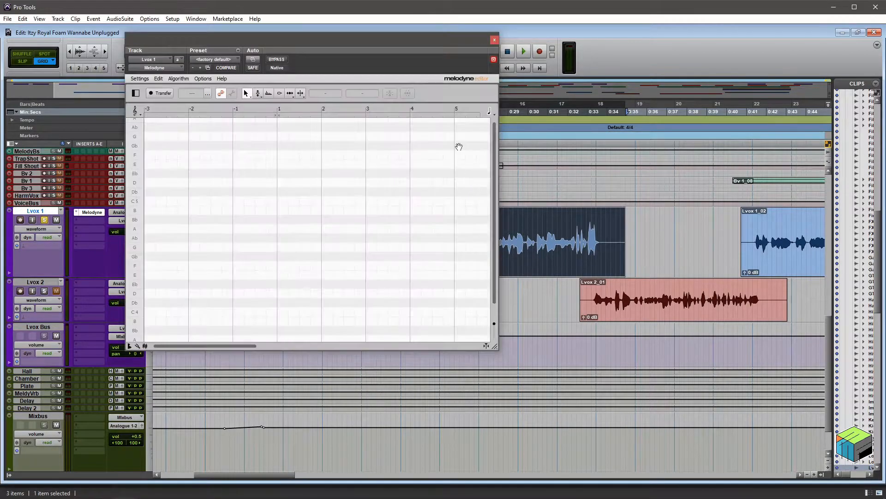
# Enable Transfer in Melodyne and play the Lvox 1_01 clip to capture it into the plug-in.
pyautogui.moveTo(431, 37); pyautogui.dragTo(641, 76)
pyautogui.click(361, 132)
pyautogui.press('space')
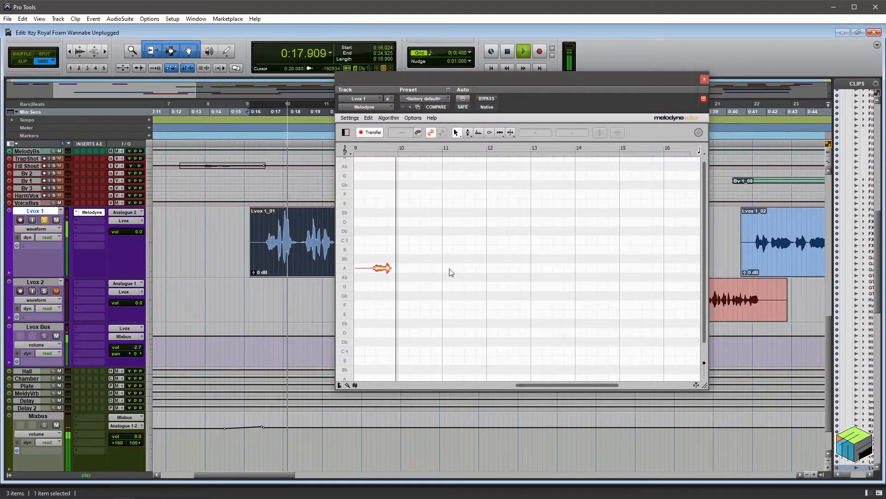
pyautogui.press('space')
# Reposition and enlarge the Melodyne plug-in window to fit the notes of the transferred vocal.
pyautogui.moveTo(623, 110); pyautogui.dragTo(387, 148)
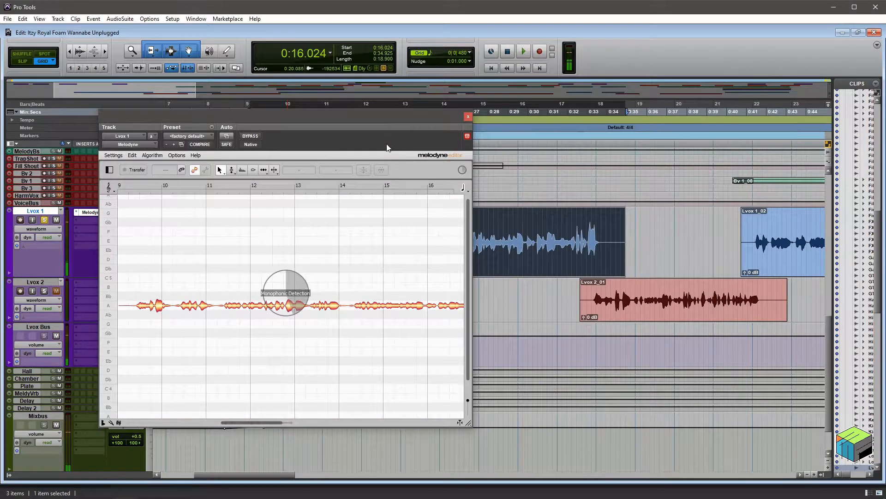
pyautogui.moveTo(406, 117); pyautogui.dragTo(595, 106)
pyautogui.moveTo(658, 412); pyautogui.dragTo(764, 446)
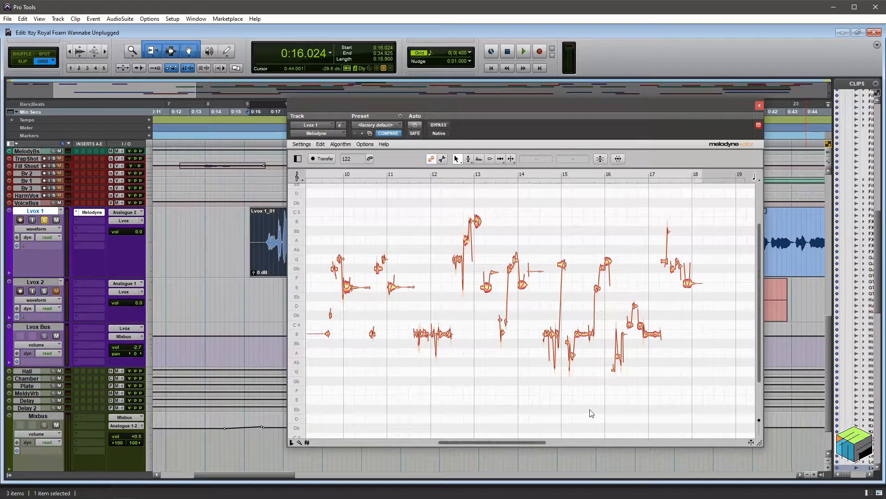
pyautogui.hscroll(-4, 593, 413)
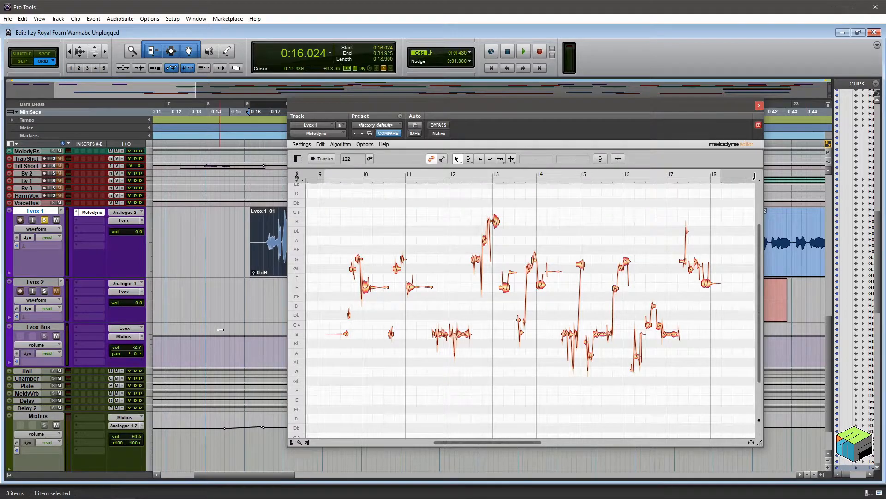
# Try to play the transferred vocal from different positions set on Melodyne's own time ruler.
pyautogui.click(342, 173)
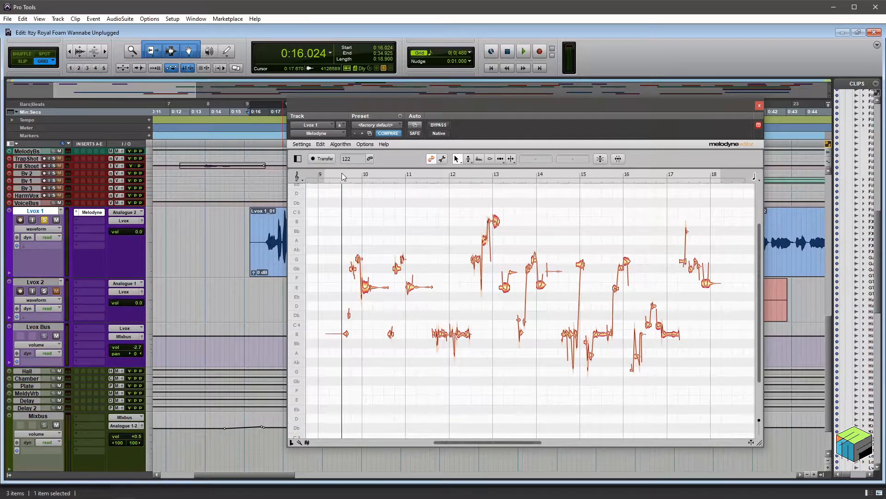
pyautogui.click(446, 177)
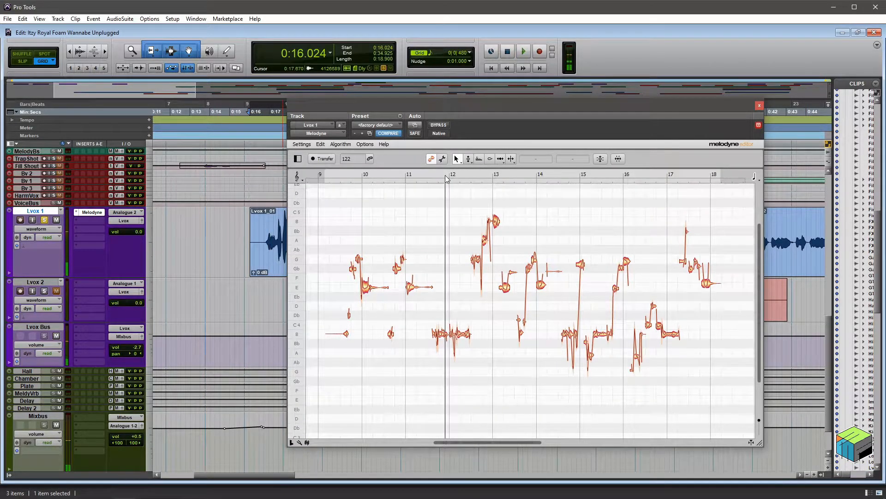
pyautogui.click(539, 177)
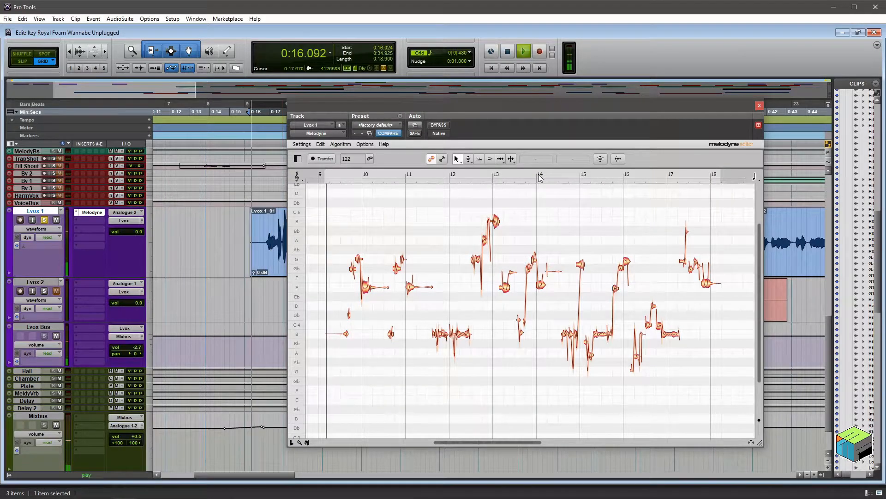
pyautogui.press('space')
pyautogui.click(342, 173)
pyautogui.press('space')
pyautogui.press('space')
pyautogui.press('space')
pyautogui.press('space')
pyautogui.press('space')
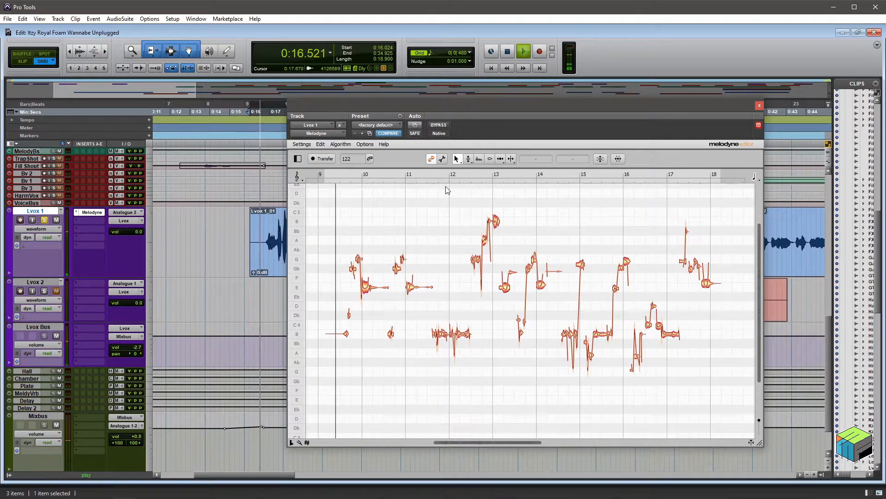
pyautogui.press('space')
pyautogui.press('space')
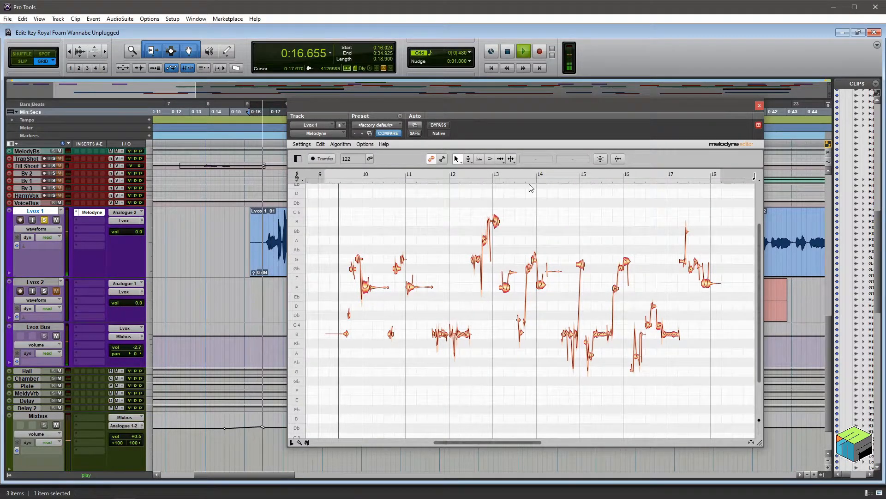
pyautogui.press('space')
# Move the Melodyne window clear of the Lvox 1_01 clip and audition the vocal from several points on the Pro Tools timeline.
pyautogui.moveTo(416, 103); pyautogui.dragTo(326, 275)
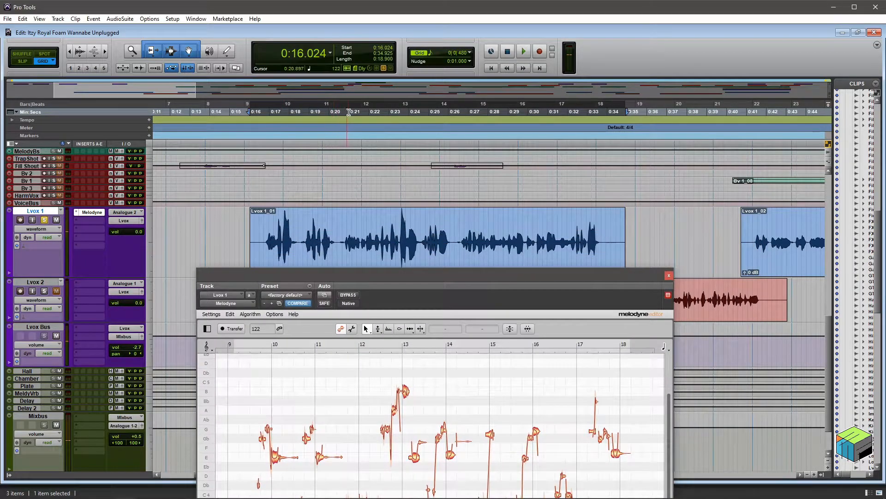
pyautogui.click(347, 230)
pyautogui.press('space')
pyautogui.press('space')
pyautogui.click(406, 112)
pyautogui.press('space')
pyautogui.press('space')
pyautogui.click(480, 112)
pyautogui.press('space')
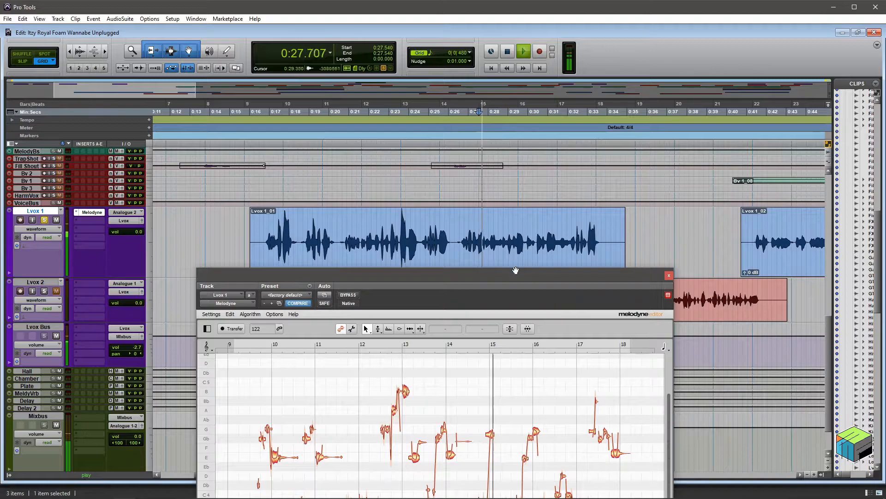
pyautogui.press('space')
pyautogui.moveTo(521, 274); pyautogui.dragTo(509, 162)
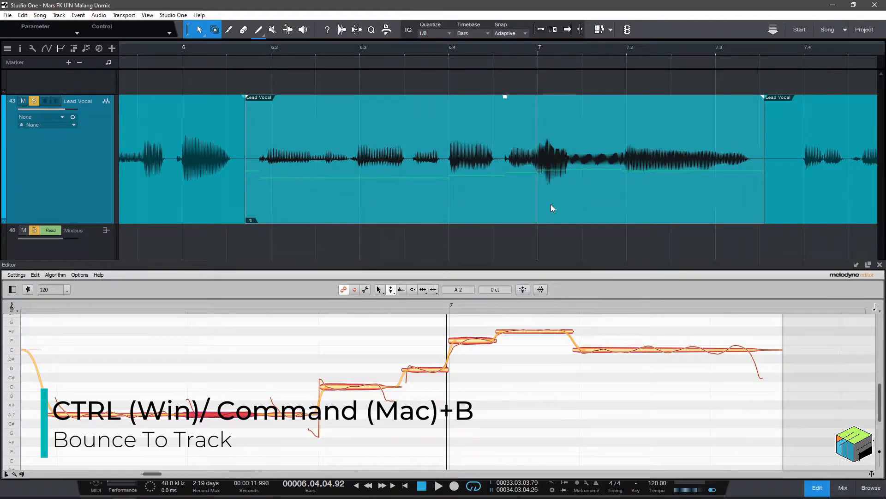
# Return to Studio One and bounce the selected Lead Vocal event with its Melodyne processing to new audio.
pyautogui.hotkey('ctrl', 'b')
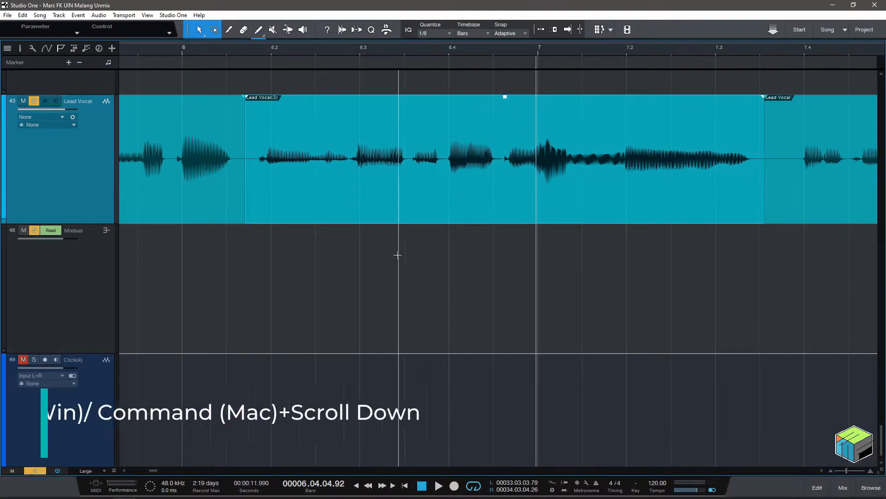
pyautogui.scroll(-4, 400, 256)
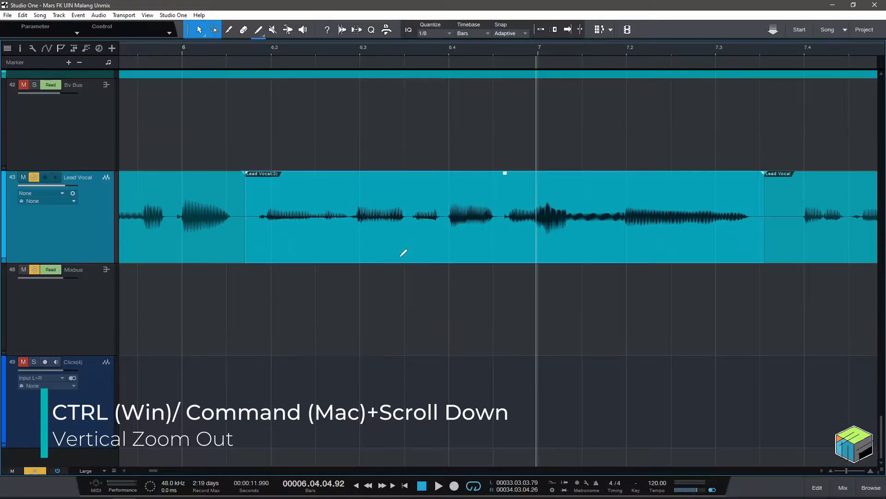
# Zoom the arrangement vertically out and in around the Lead Vocal track to compare the track heights.
pyautogui.scroll(-2, 399, 256)
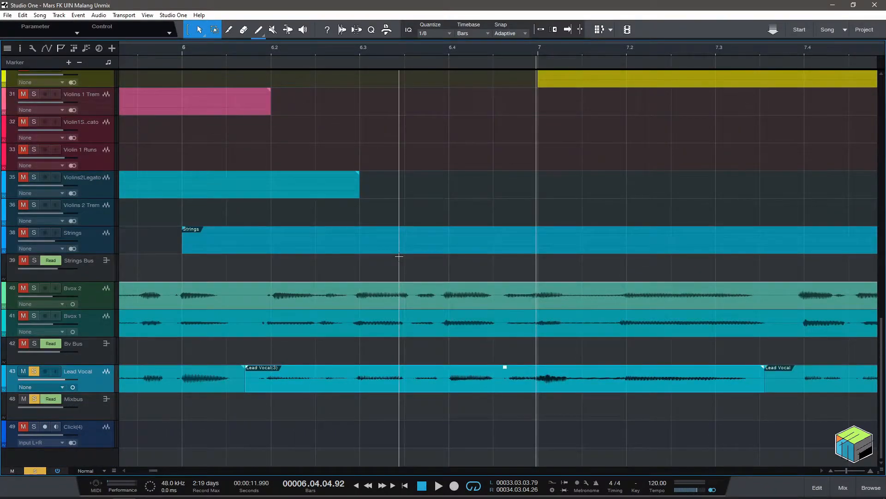
pyautogui.scroll(5, 409, 294)
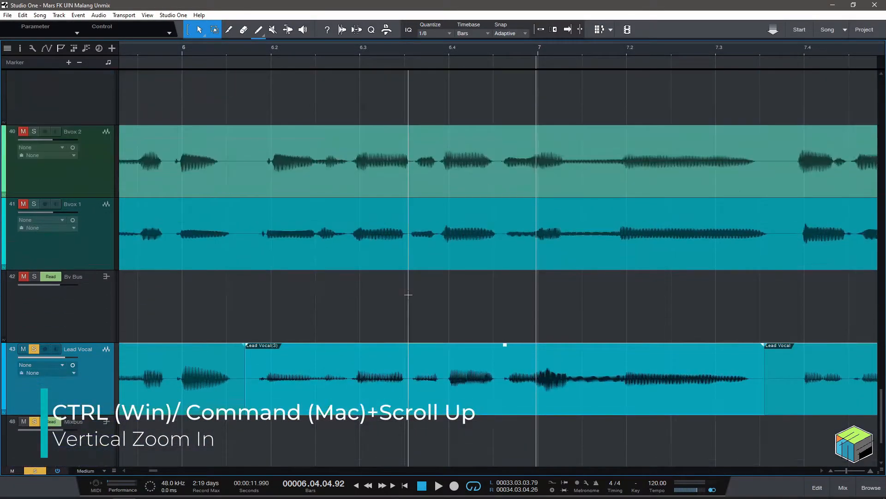
pyautogui.scroll(2, 409, 294)
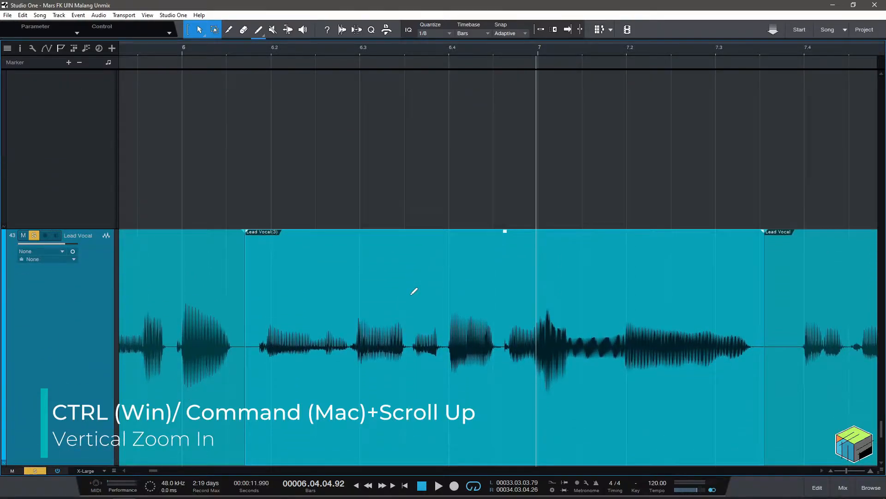
pyautogui.scroll(-3, 414, 291)
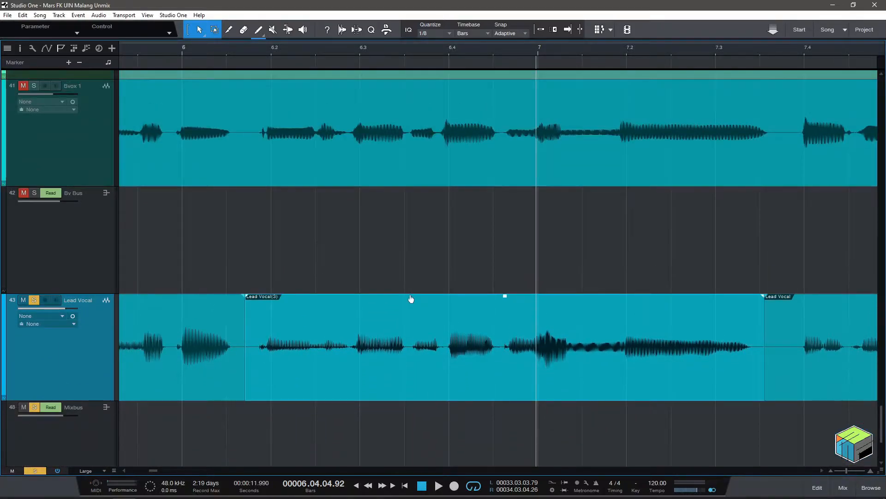
pyautogui.scroll(-5, 410, 297)
pyautogui.scroll(5, 414, 298)
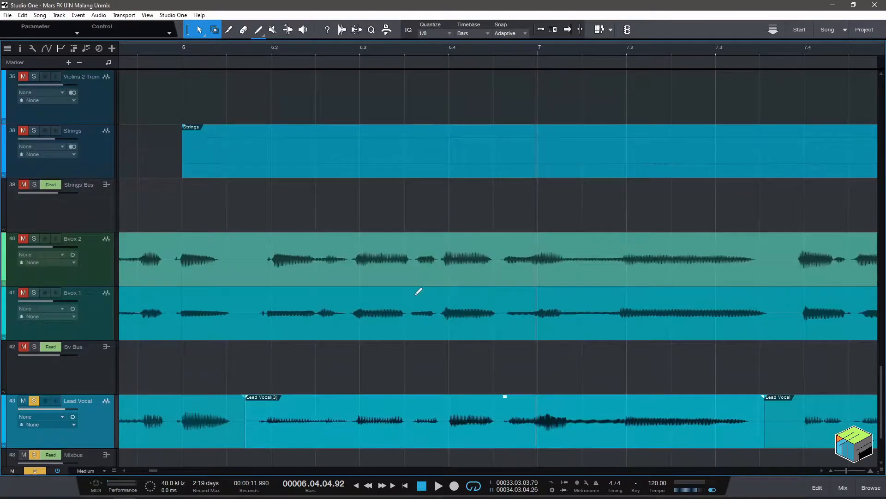
pyautogui.scroll(-2, 414, 300)
pyautogui.scroll(-1, 417, 298)
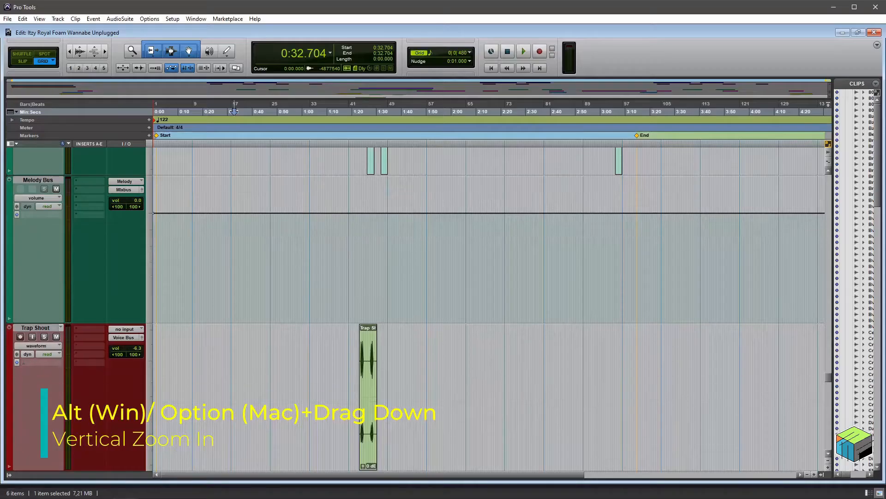
# Switch to Pro Tools, enlarge the height of all tracks and shrink it again.
pyautogui.moveTo(150, 290); pyautogui.dragTo(150, 154)
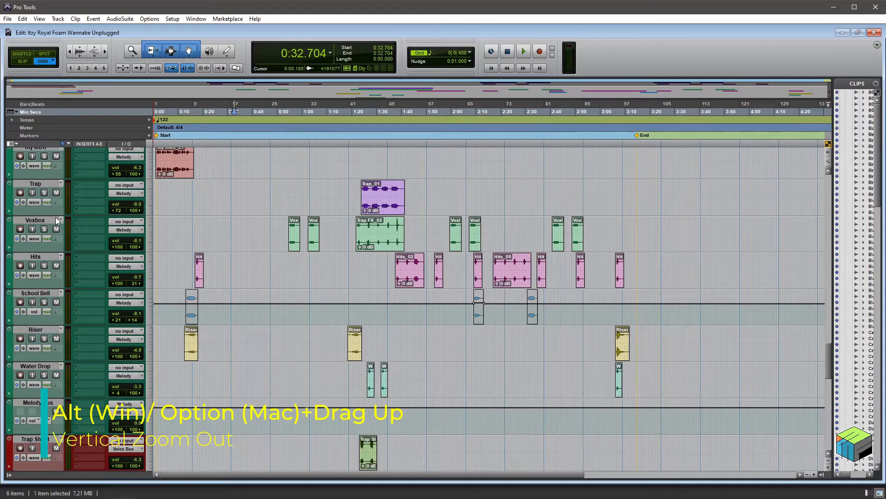
pyautogui.moveTo(53, 215); pyautogui.dragTo(54, 186)
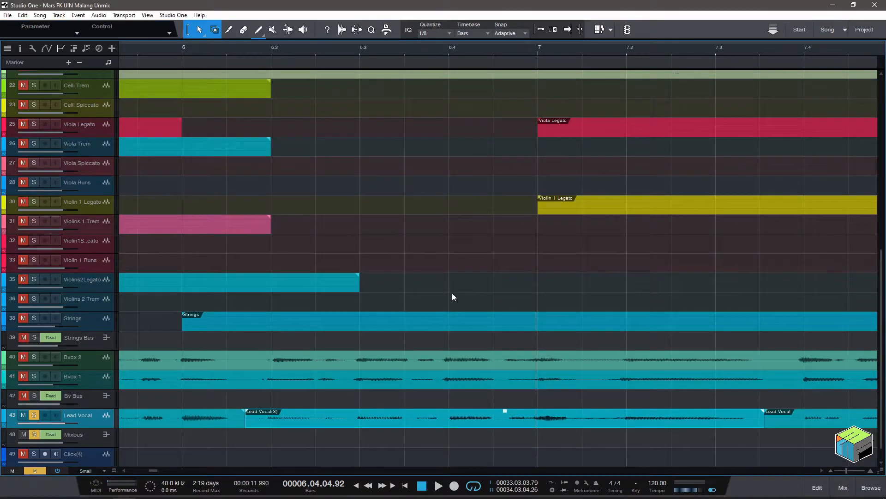
# Return to Studio One and zoom vertically between a Lead Vocal close-up and the overview of all tracks.
pyautogui.scroll(5, 422, 278)
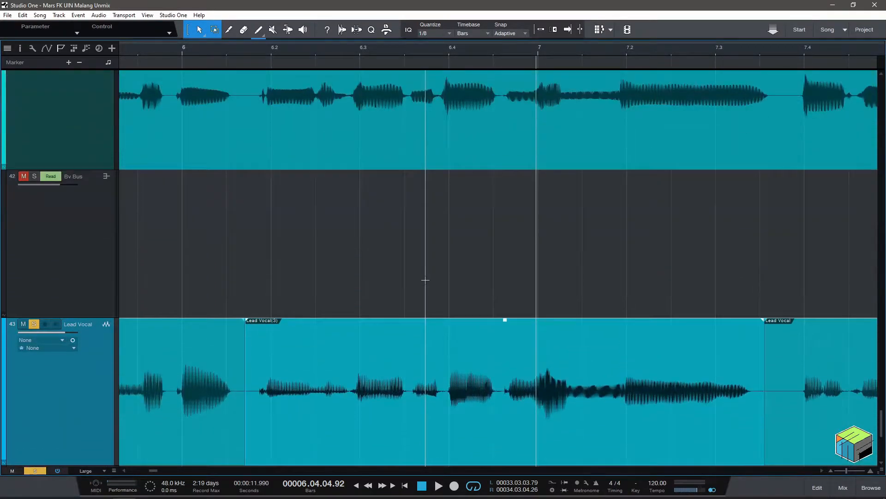
pyautogui.scroll(-3, 425, 280)
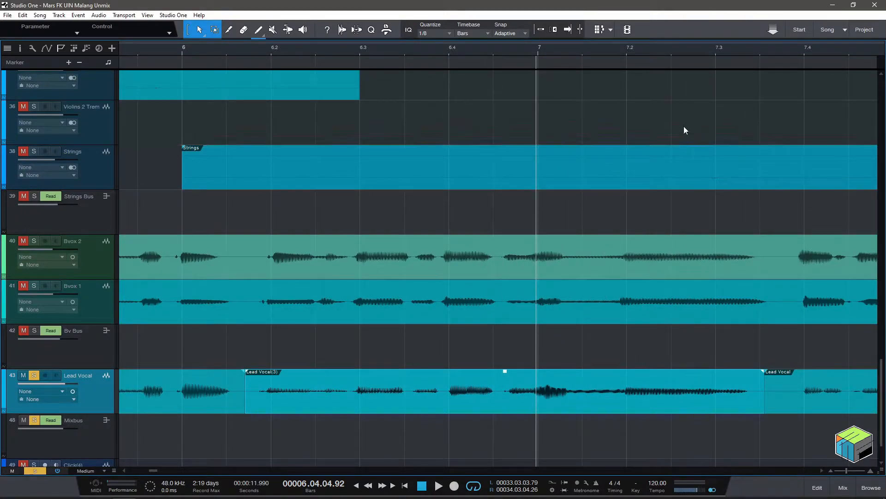
pyautogui.scroll(-3, 571, 287)
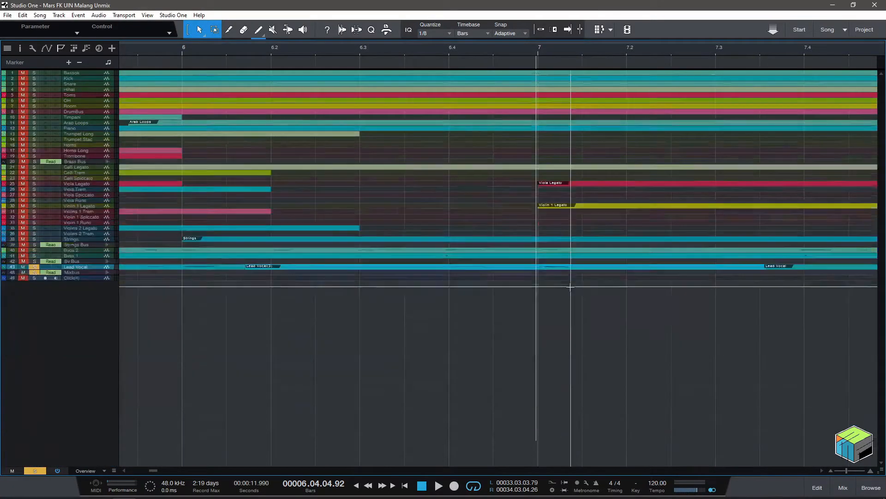
pyautogui.scroll(4, 571, 287)
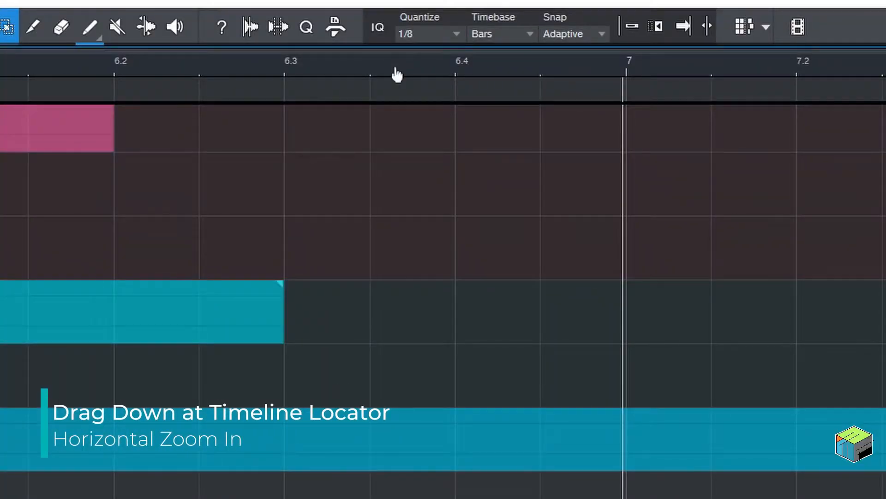
# Zoom the arrangement timeline horizontally in to the waveform detail and out to the whole song.
pyautogui.moveTo(397, 74); pyautogui.dragTo(383, 265)
pyautogui.moveTo(419, 159); pyautogui.dragTo(415, 334)
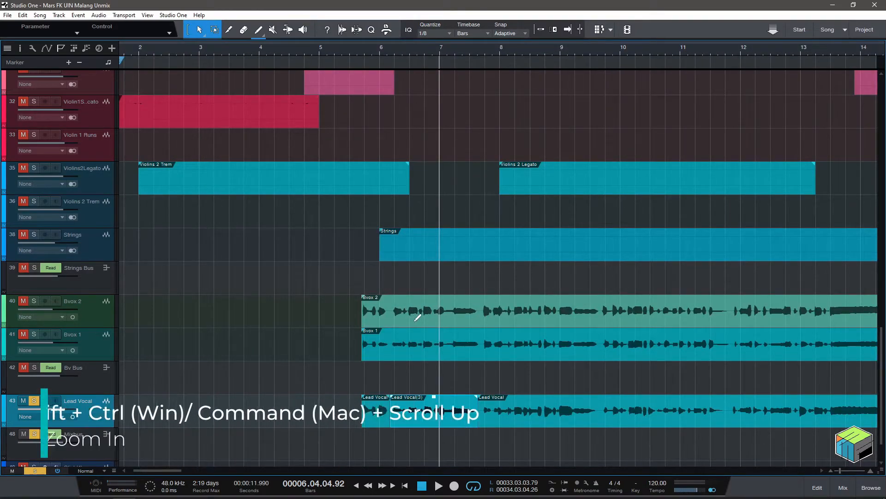
pyautogui.keyDown('ctrl'); pyautogui.keyDown('shift'); pyautogui.scroll(10, 419, 318); pyautogui.keyUp('shift'); pyautogui.keyUp('ctrl')
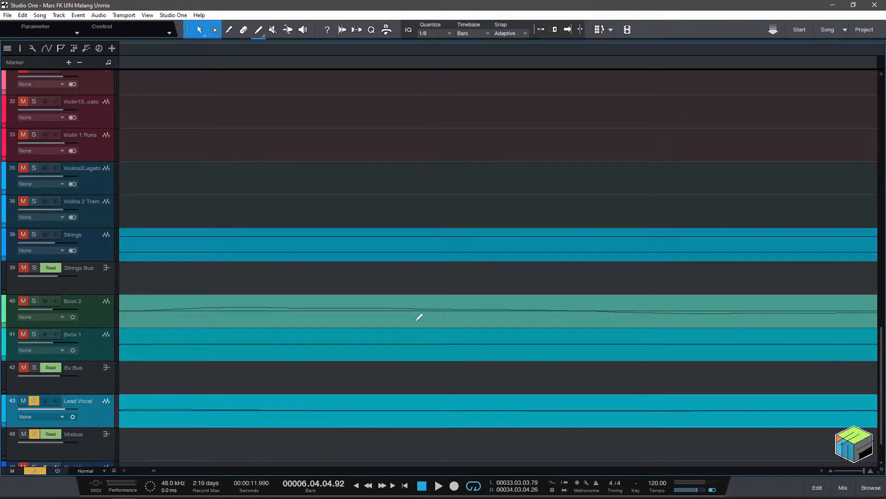
pyautogui.keyDown('ctrl'); pyautogui.keyDown('shift'); pyautogui.scroll(-10, 419, 318); pyautogui.keyUp('shift'); pyautogui.keyUp('ctrl')
pyautogui.keyDown('ctrl'); pyautogui.keyDown('shift'); pyautogui.scroll(-2, 418, 319); pyautogui.keyUp('shift'); pyautogui.keyUp('ctrl')
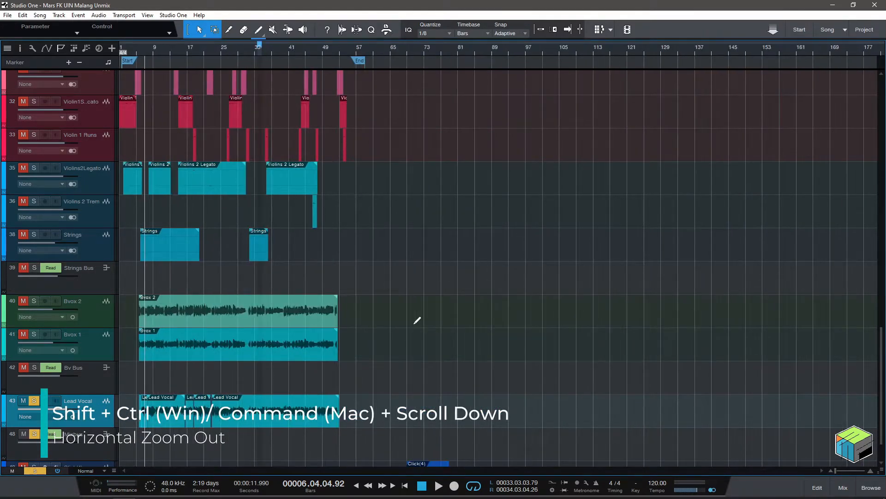
pyautogui.keyDown('ctrl'); pyautogui.keyDown('shift'); pyautogui.scroll(6, 328, 310); pyautogui.keyUp('shift'); pyautogui.keyUp('ctrl')
pyautogui.keyDown('ctrl'); pyautogui.scroll(10, 360, 347); pyautogui.keyUp('ctrl')
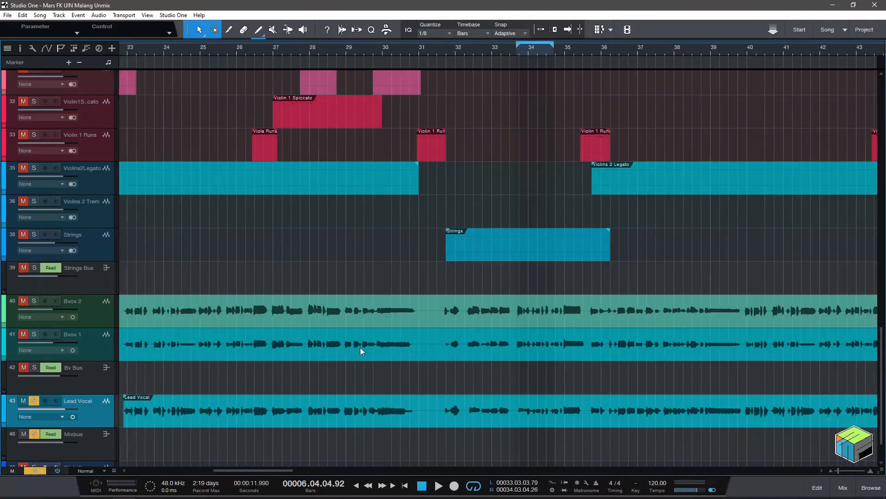
# Scroll the arrangement horizontally back to bar 1 and forward past bar 34.
pyautogui.keyDown('shift'); pyautogui.scroll(10, 368, 347); pyautogui.keyUp('shift')
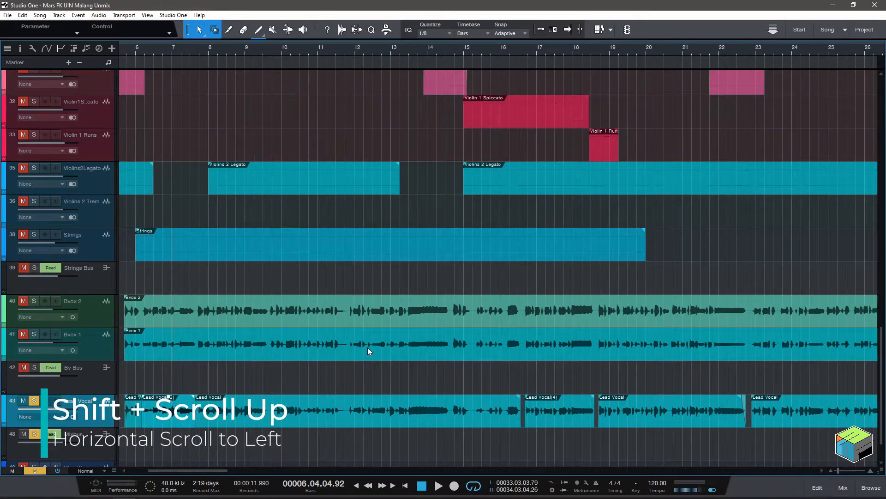
pyautogui.keyDown('shift'); pyautogui.scroll(10, 369, 352); pyautogui.keyUp('shift')
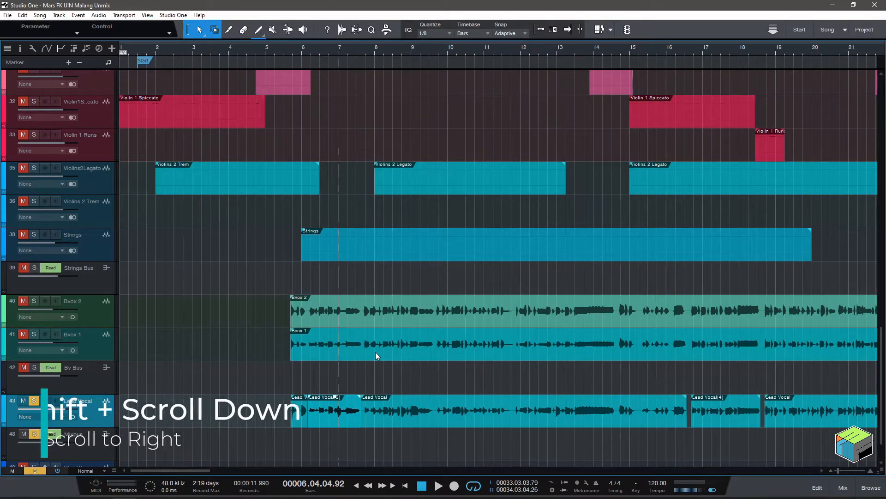
pyautogui.keyDown('shift'); pyautogui.scroll(-10, 376, 354); pyautogui.keyUp('shift')
pyautogui.keyDown('shift'); pyautogui.scroll(-10, 375, 356); pyautogui.keyUp('shift')
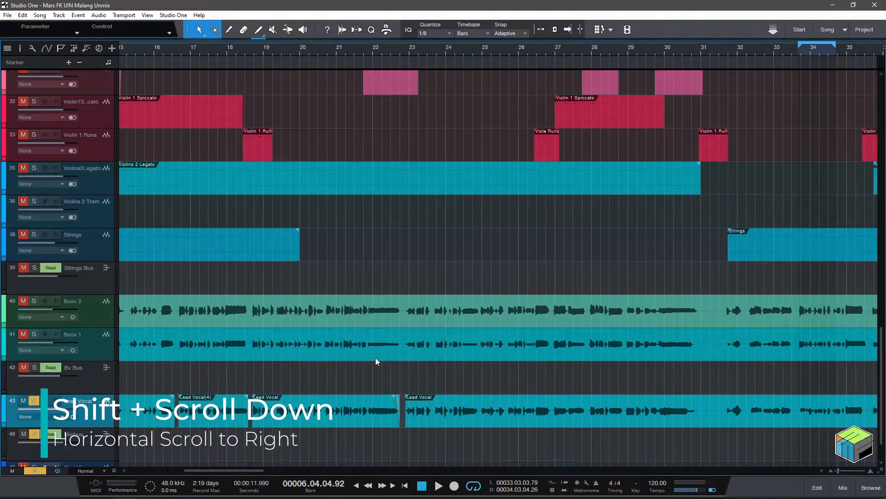
pyautogui.keyDown('shift'); pyautogui.scroll(-10, 376, 361); pyautogui.keyUp('shift')
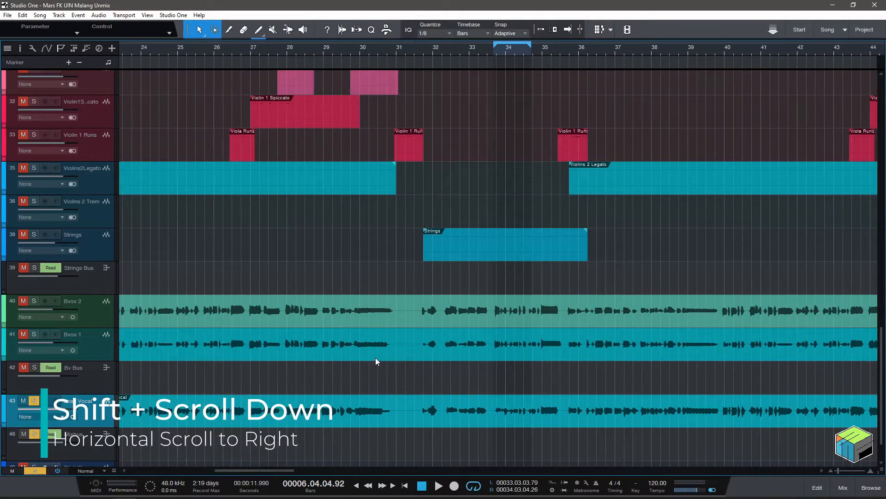
pyautogui.keyDown('shift'); pyautogui.scroll(-8, 375, 360); pyautogui.keyUp('shift')
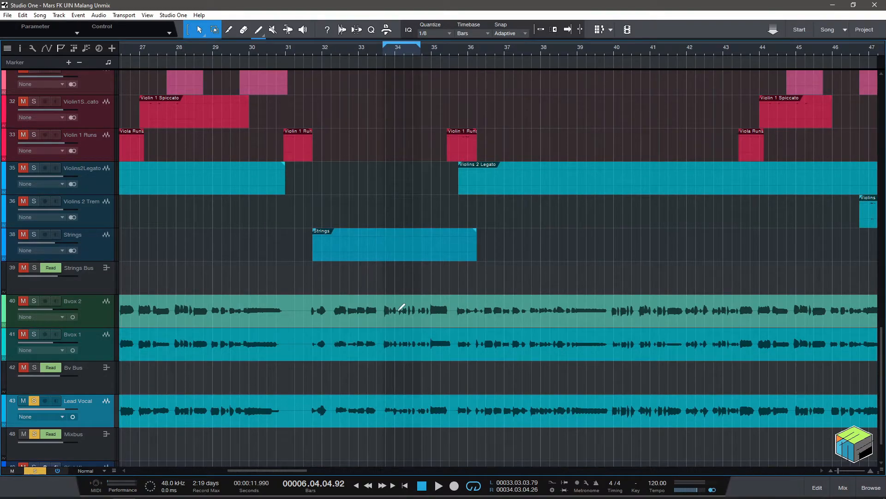
pyautogui.keyDown('ctrl'); pyautogui.keyDown('shift'); pyautogui.scroll(-8, 401, 309); pyautogui.keyUp('shift'); pyautogui.keyUp('ctrl')
pyautogui.keyDown('ctrl'); pyautogui.keyDown('shift'); pyautogui.scroll(3, 400, 314); pyautogui.keyUp('shift'); pyautogui.keyUp('ctrl')
pyautogui.keyDown('ctrl'); pyautogui.keyDown('shift'); pyautogui.scroll(-3, 395, 318); pyautogui.keyUp('shift'); pyautogui.keyUp('ctrl')
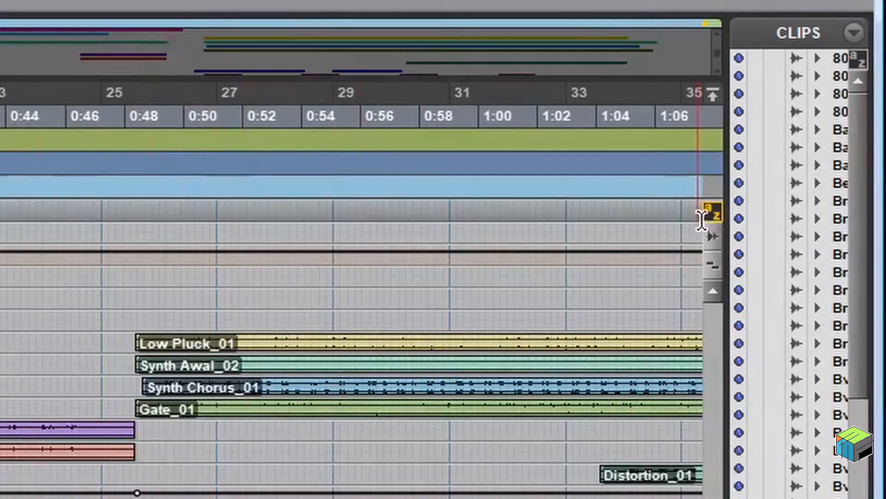
# Switch to Pro Tools, toggle the Edit window's keyboard focus and zoom the timeline horizontally out and back in.
pyautogui.click(711, 213)
pyautogui.click(711, 214)
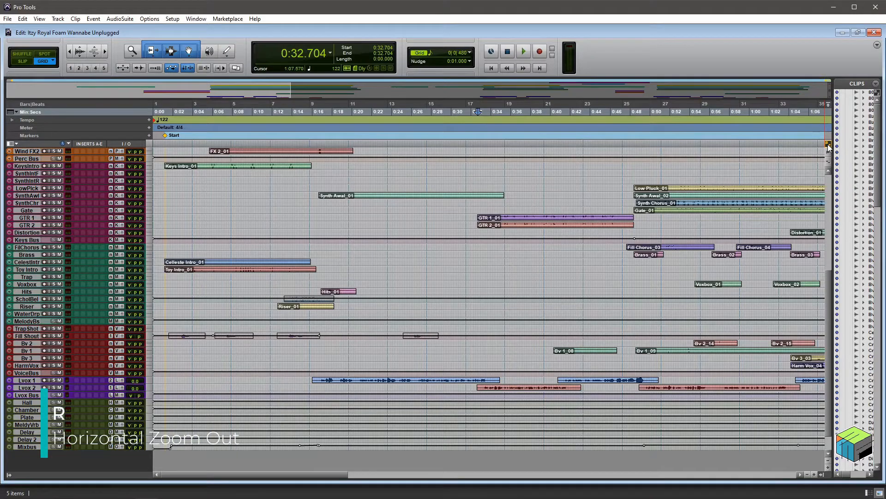
pyautogui.press('r')
pyautogui.press('r')
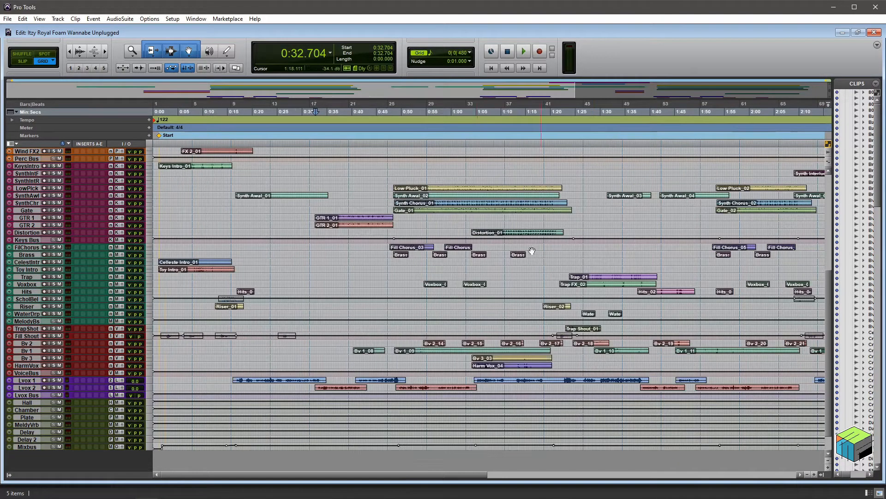
pyautogui.press('t')
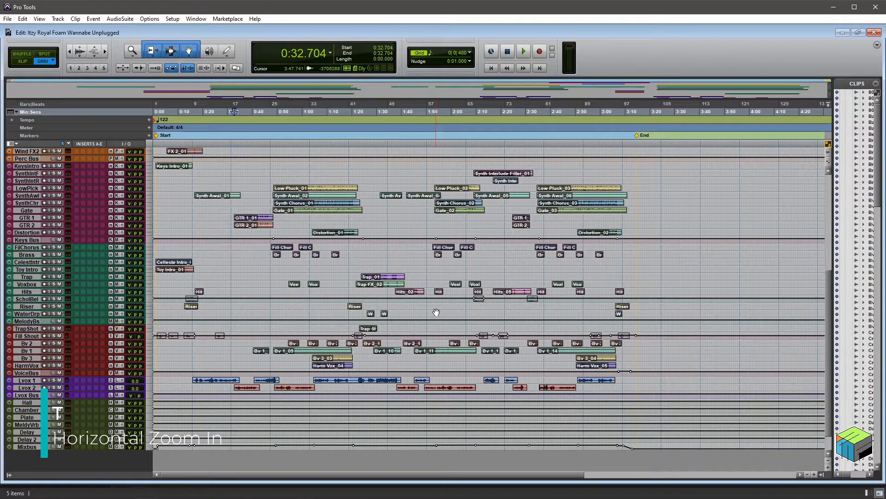
pyautogui.press('t')
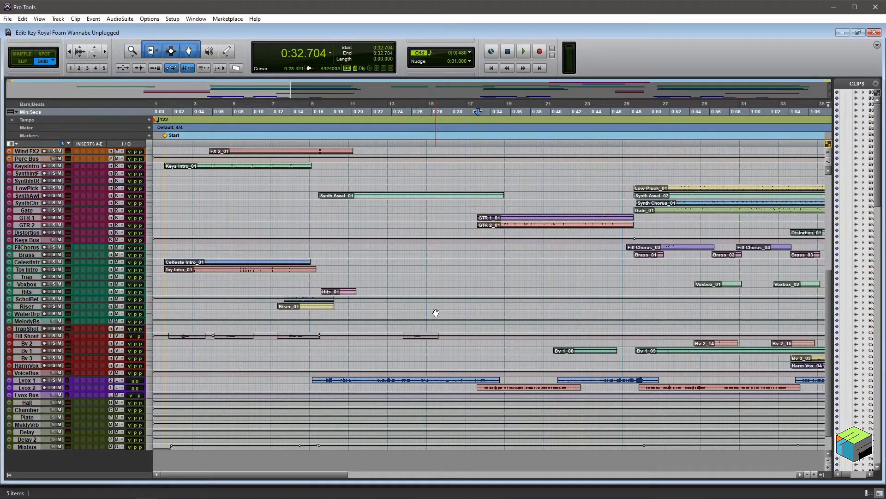
# Zoom the Pro Tools timeline in to the start of the GTR 1_01 clip and back out to the whole session.
pyautogui.keyDown('alt'); pyautogui.scroll(9, 355, 366); pyautogui.keyUp('alt')
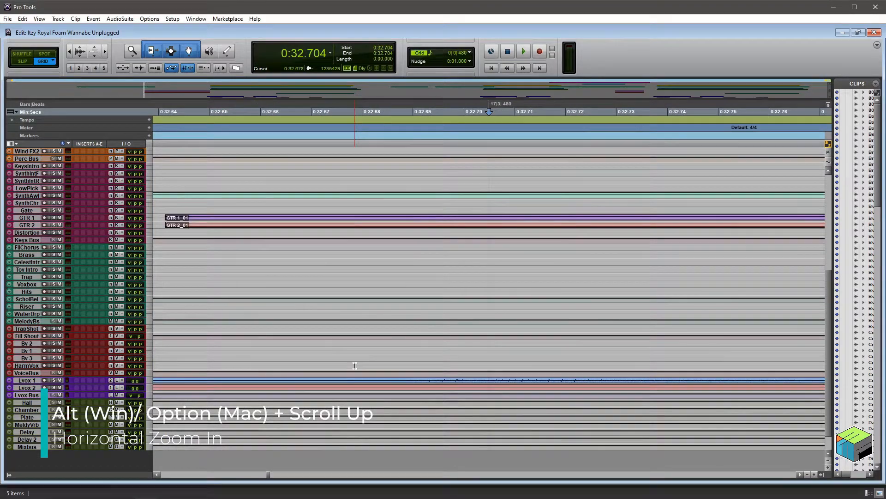
pyautogui.keyDown('alt'); pyautogui.scroll(-9, 355, 365); pyautogui.keyUp('alt')
pyautogui.keyDown('alt'); pyautogui.scroll(-3, 354, 366); pyautogui.keyUp('alt')
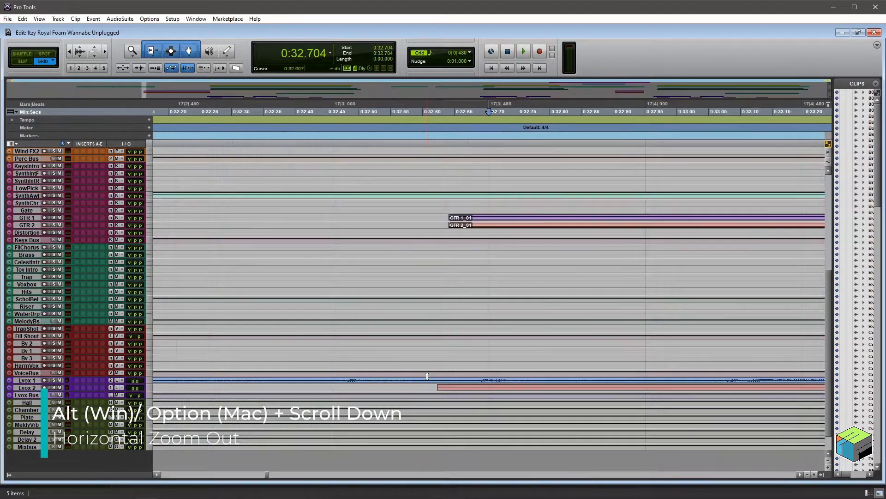
pyautogui.keyDown('alt'); pyautogui.scroll(-6, 427, 376); pyautogui.keyUp('alt')
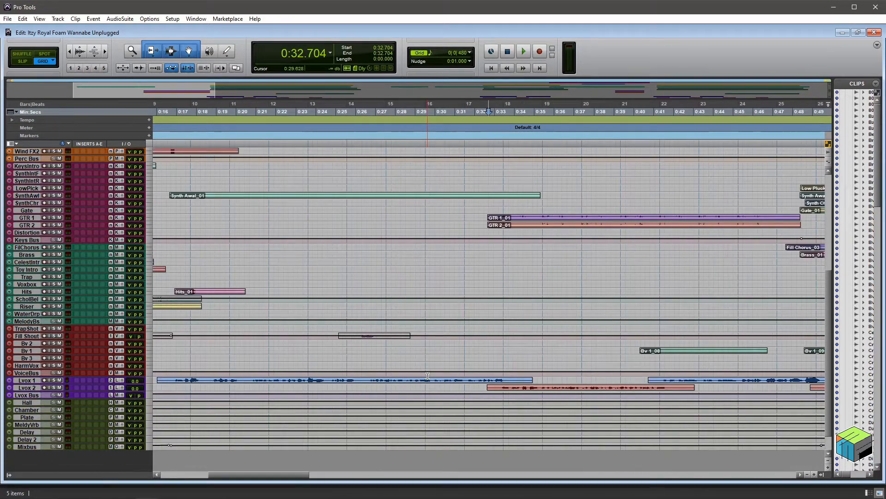
pyautogui.keyDown('alt'); pyautogui.scroll(-3, 428, 376); pyautogui.keyUp('alt')
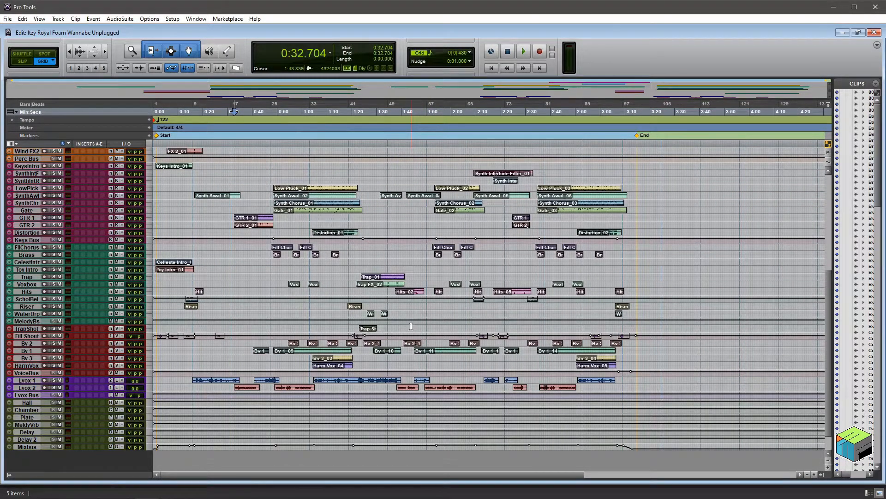
pyautogui.press('alt')
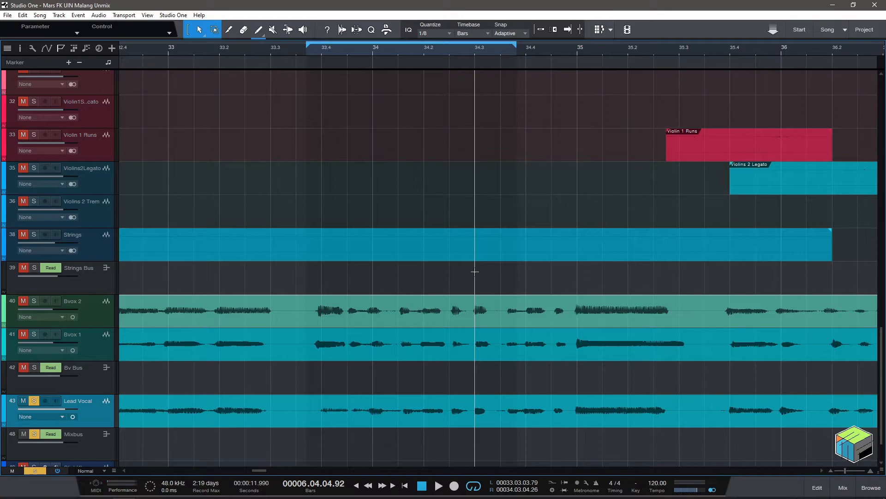
# Return to Studio One, show the mix console and select the Lead Vocal channel.
pyautogui.press('F3')
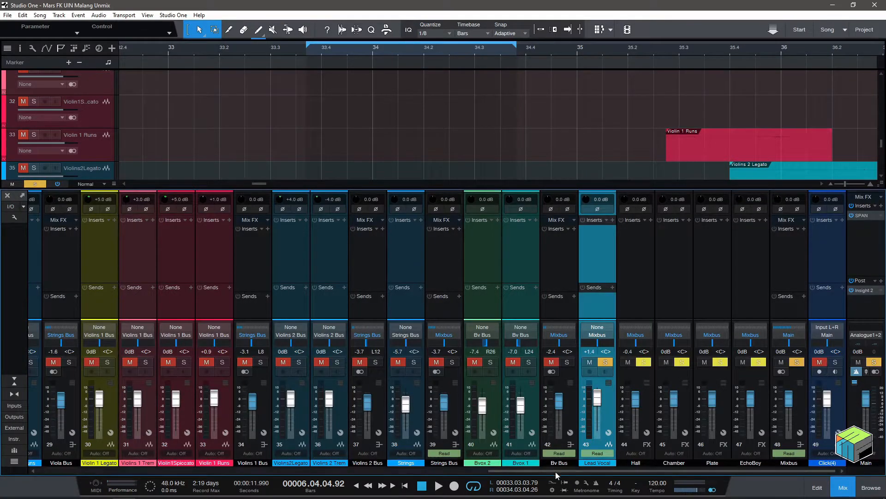
pyautogui.click(592, 254)
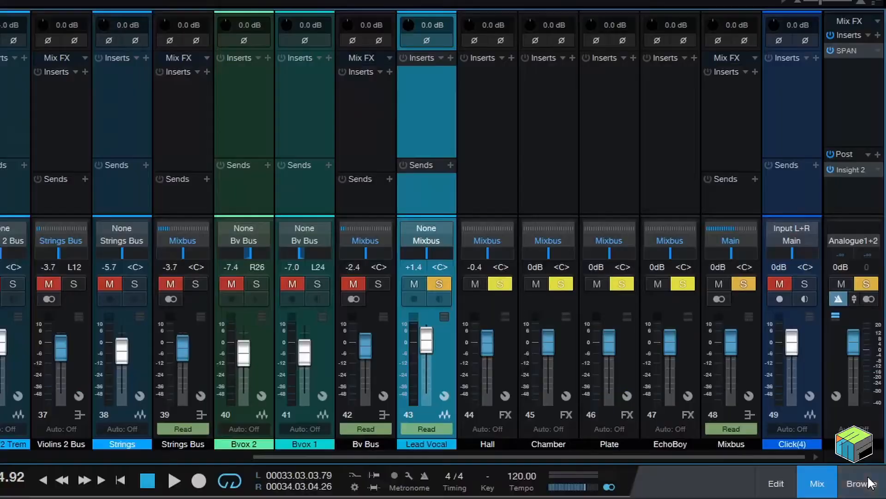
# Open the browser's effects list and search it for "compre".
pyautogui.click(871, 487)
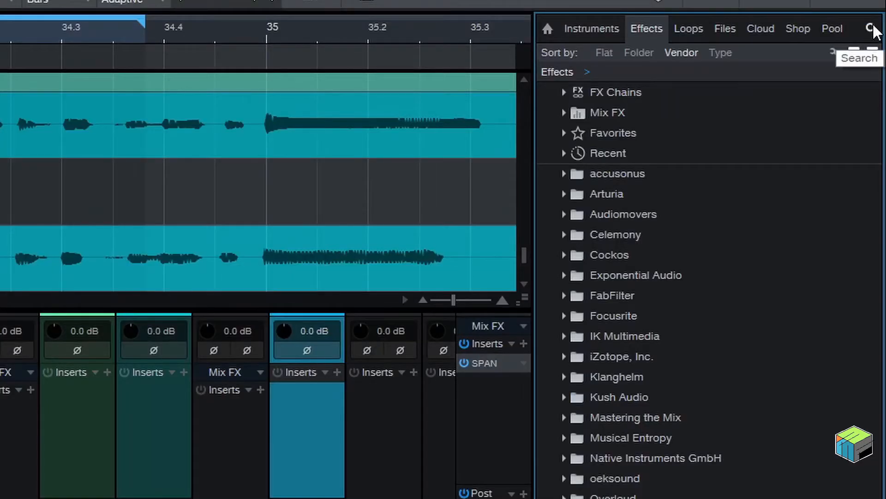
pyautogui.click(873, 29)
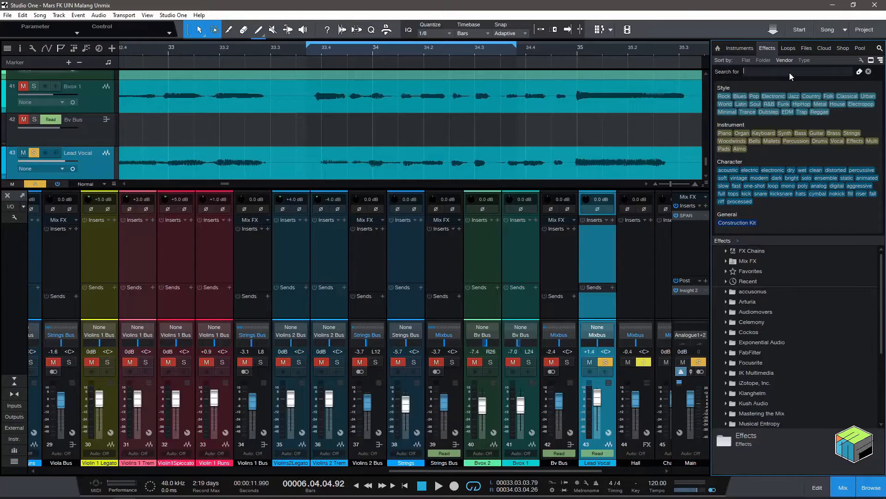
pyautogui.write('compre')
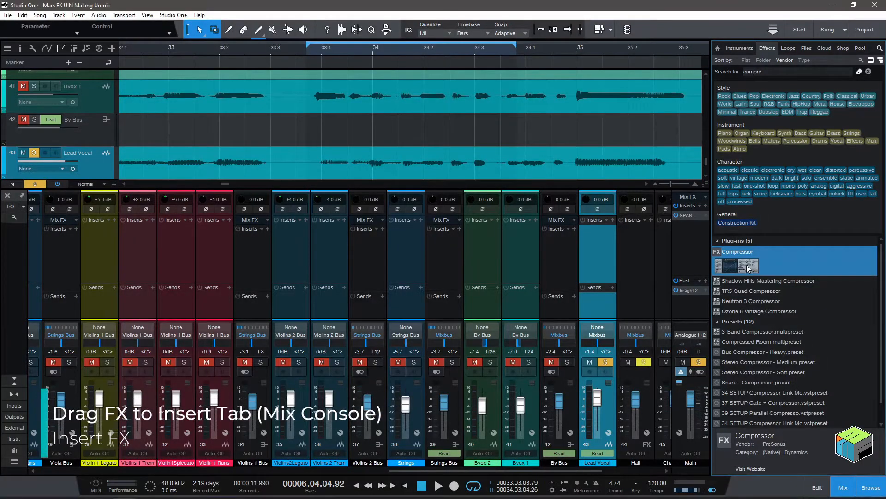
# Insert a Compressor on the Lead Vocal channel in the mix console, and a second one through the Lead Vocal track in the arrangement.
pyautogui.moveTo(748, 268); pyautogui.dragTo(597, 245)
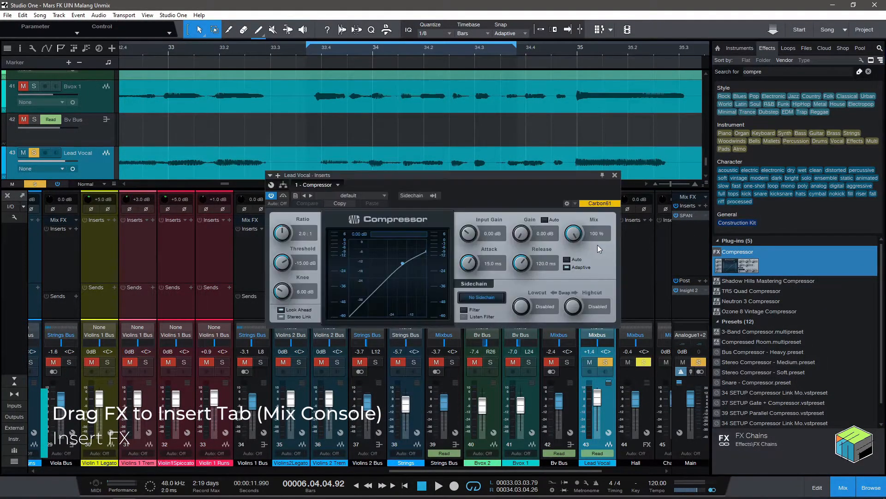
pyautogui.click(615, 175)
pyautogui.moveTo(710, 250); pyautogui.dragTo(88, 167)
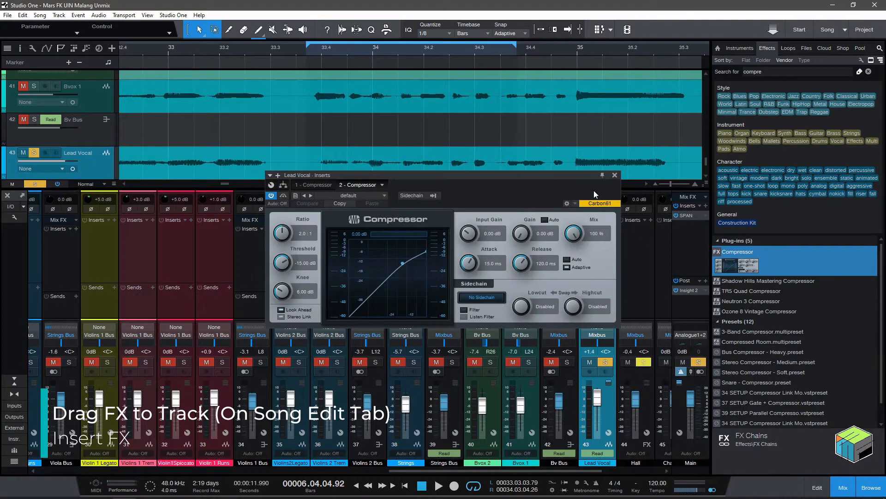
pyautogui.click(615, 175)
# Remove the second Compressor from Lead Vocal and insert it again by searching the channel's own insert list for "compre".
pyautogui.rightClick(604, 239)
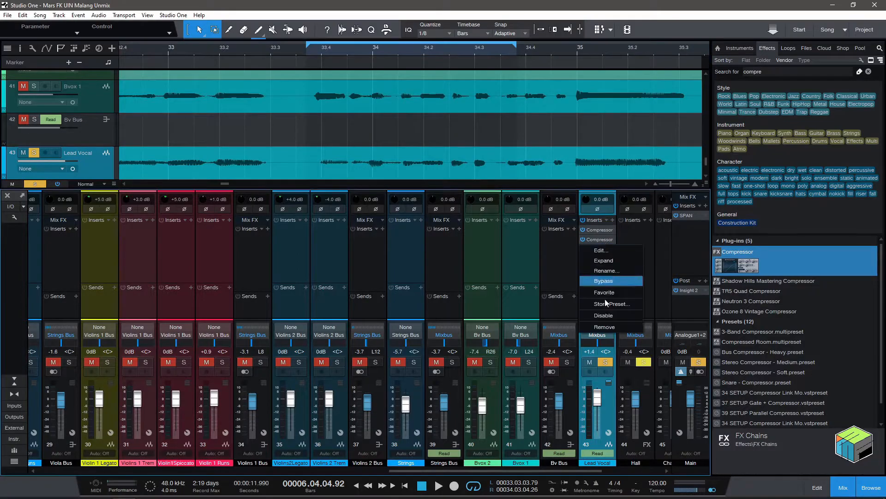
pyautogui.click(605, 326)
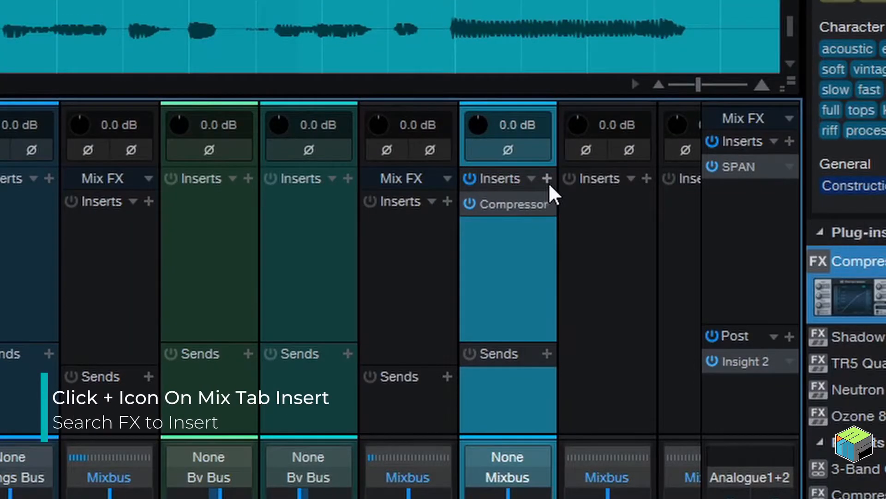
pyautogui.click(613, 221)
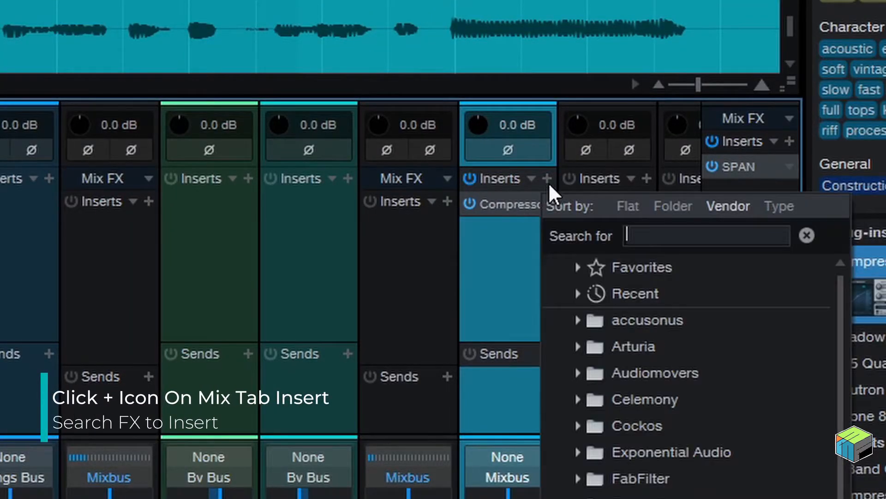
pyautogui.write('compre')
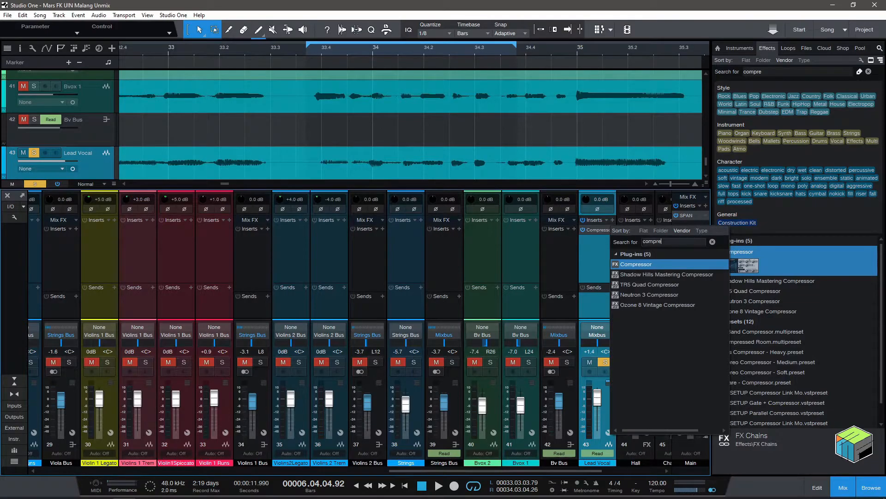
pyautogui.press('Return')
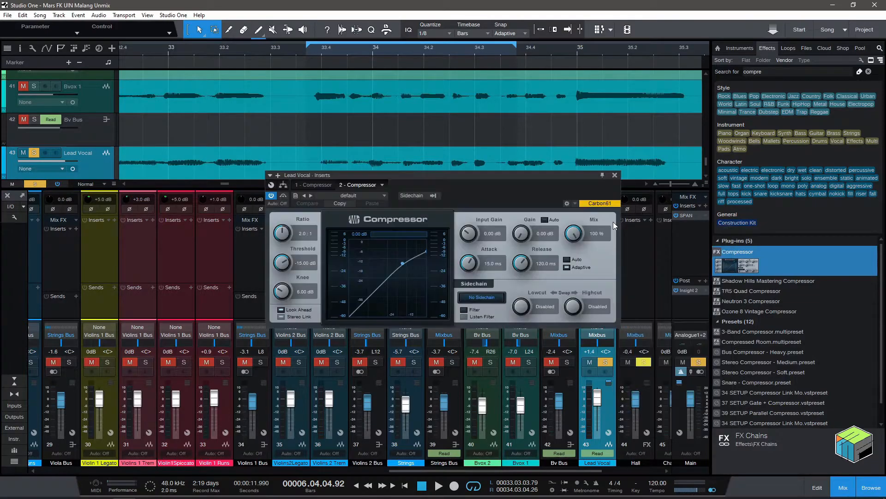
pyautogui.moveTo(569, 176); pyautogui.dragTo(476, 165)
pyautogui.click(523, 165)
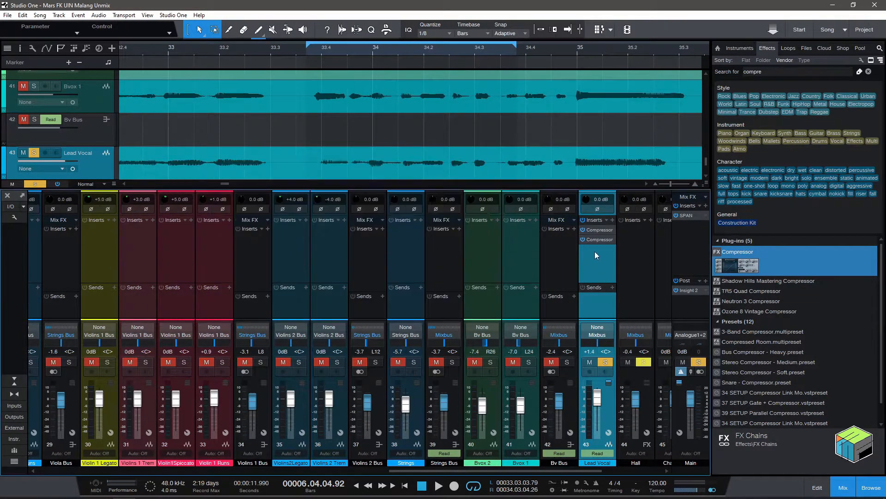
# Remove both Compressors from the Lead Vocal channel's inserts.
pyautogui.rightClick(601, 239)
pyautogui.click(611, 318)
pyautogui.rightClick(603, 230)
pyautogui.click(603, 322)
# Insert a single Compressor on the Lead Vocal channel from its own insert list and open the effect's editor.
pyautogui.click(613, 220)
pyautogui.click(641, 336)
pyautogui.click(641, 334)
pyautogui.click(601, 230)
# Set the Lead Vocal Compressor to attack 1.53 ms, release 34.2 ms, gain 9.12 dB, input gain -6.84 dB and threshold -28.20 dB.
pyautogui.moveTo(377, 253); pyautogui.dragTo(378, 276)
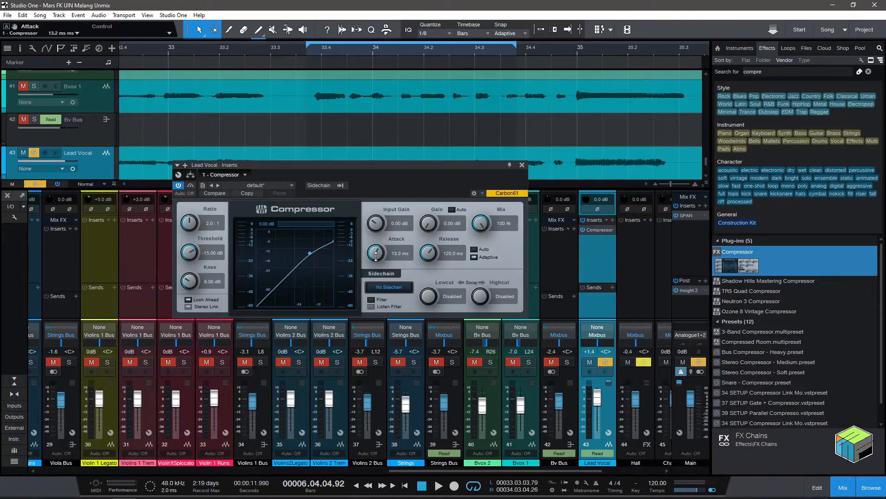
pyautogui.moveTo(428, 254); pyautogui.dragTo(431, 275)
pyautogui.moveTo(429, 223); pyautogui.dragTo(428, 199)
pyautogui.moveTo(374, 225); pyautogui.dragTo(375, 240)
pyautogui.moveTo(189, 253); pyautogui.dragTo(195, 282)
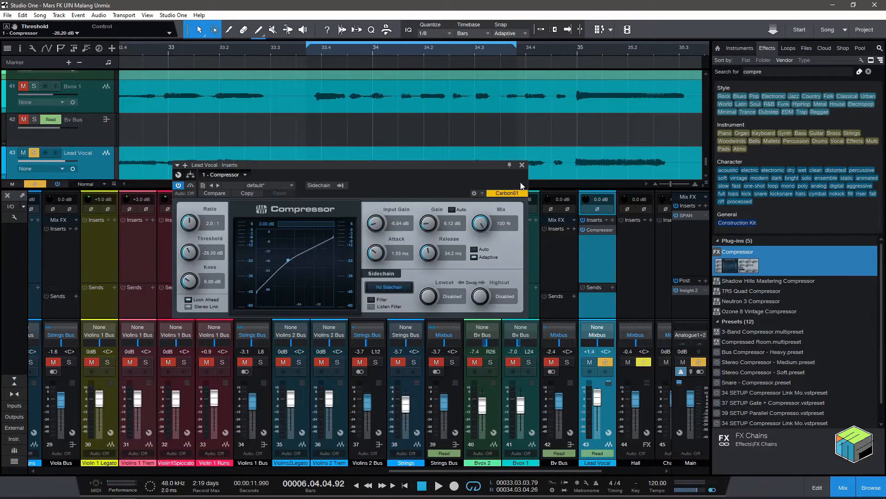
pyautogui.click(522, 165)
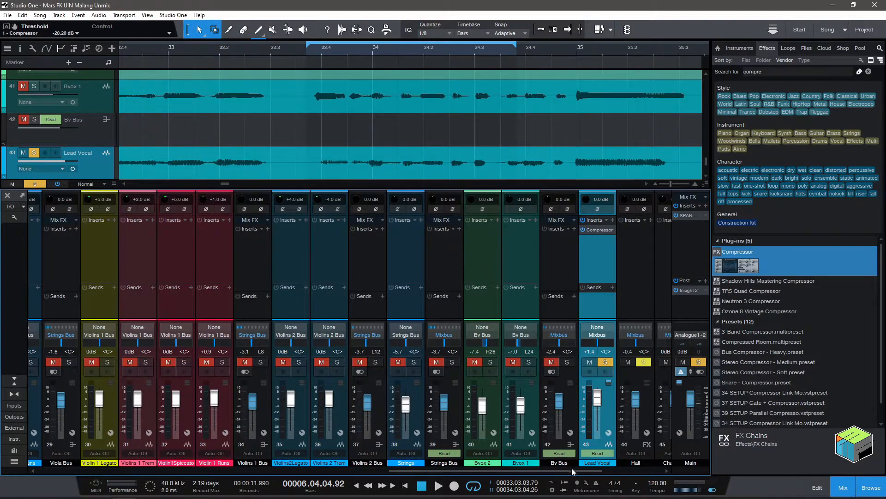
# Copy the Lead Vocal channel's Compressor to the Bvox 1 channel and pin the copy's window.
pyautogui.moveTo(583, 470); pyautogui.dragTo(593, 470)
pyautogui.moveTo(576, 230); pyautogui.dragTo(497, 237)
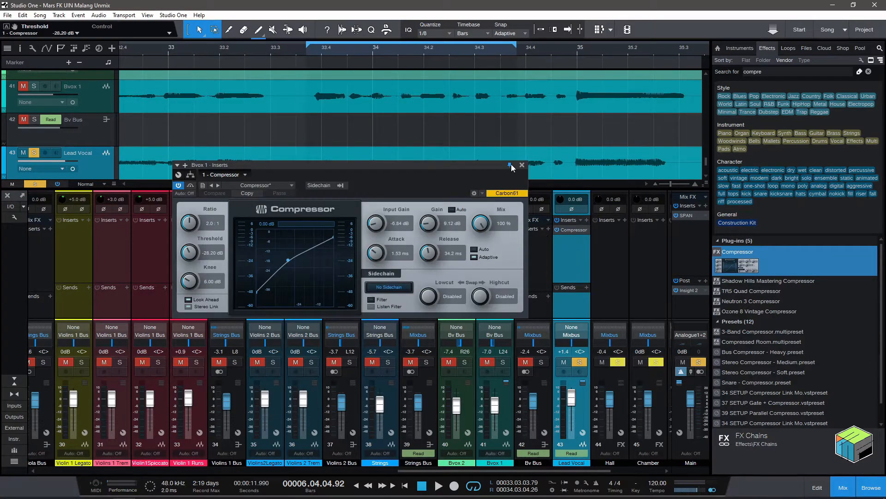
pyautogui.moveTo(511, 165); pyautogui.dragTo(427, 152)
# Compare the Lead Vocal and Bvox 1 Compressor windows side by side, and remove the copy from Bvox 1.
pyautogui.click(576, 230)
pyautogui.moveTo(500, 189); pyautogui.dragTo(723, 146)
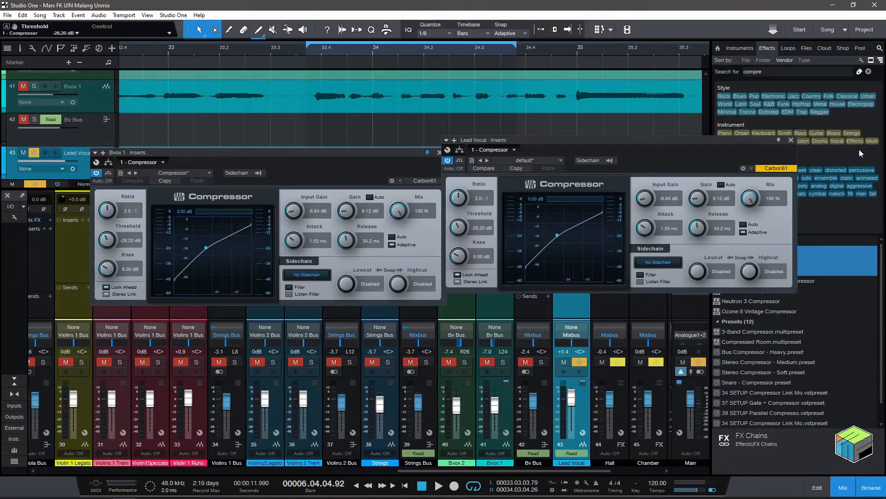
pyautogui.click(791, 140)
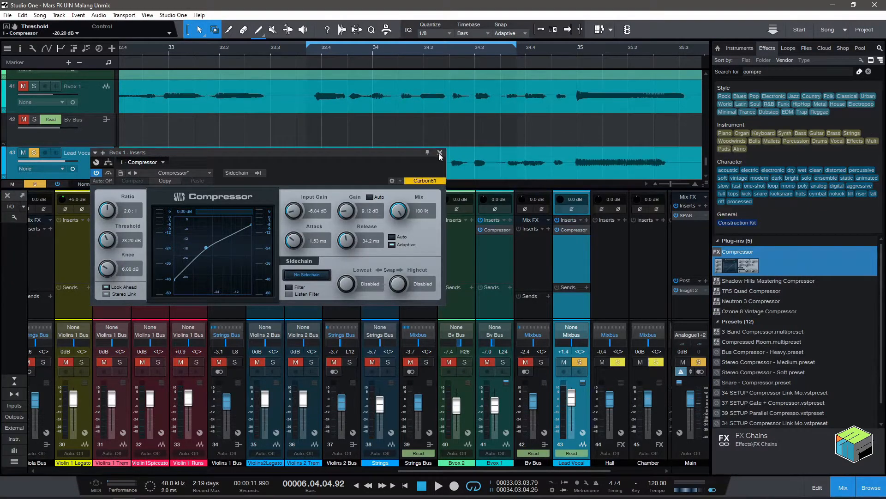
pyautogui.click(439, 152)
pyautogui.rightClick(487, 230)
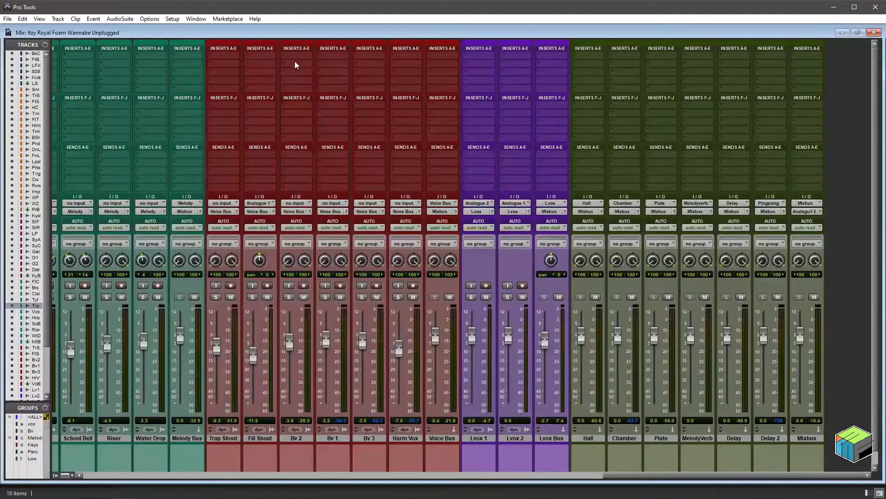
# Switch to Pro Tools and insert the stereo Dyn3 Compressor/Limiter in the first insert slot of the Bv 2 channel.
pyautogui.click(295, 54)
pyautogui.moveTo(318, 70)
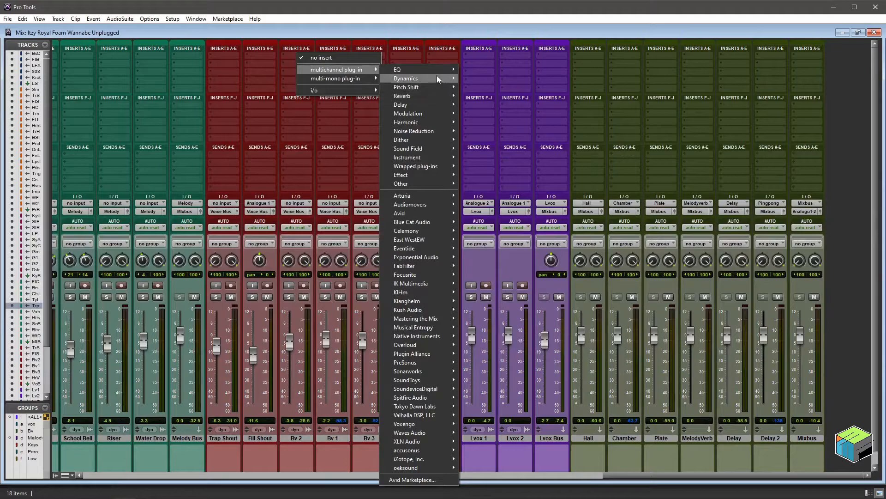
pyautogui.moveTo(438, 79)
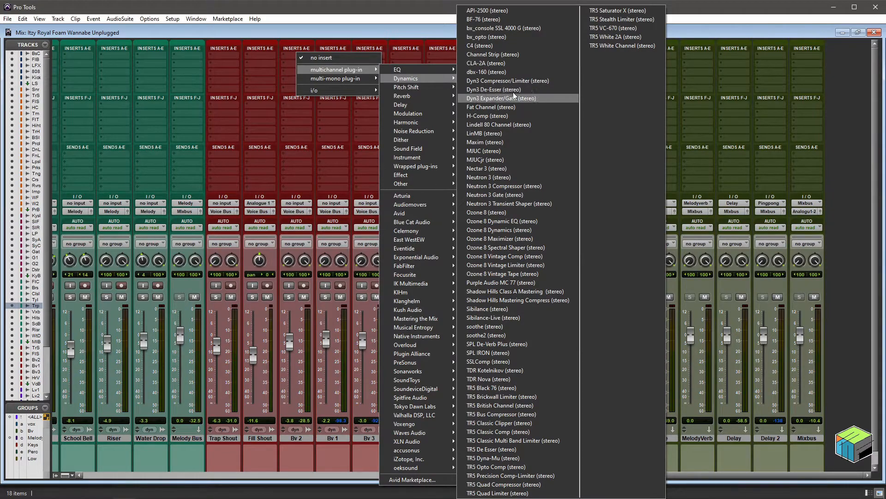
pyautogui.click(512, 81)
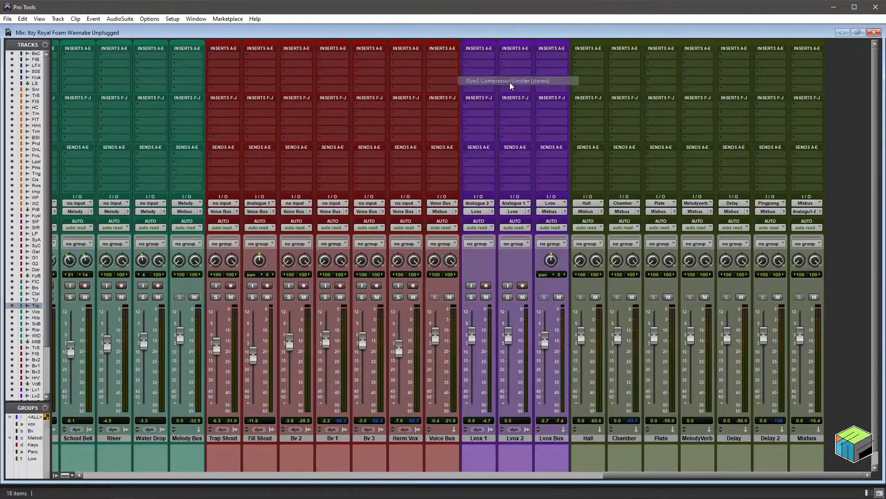
# Set the Bv 2 compressor to knee 11.4 dB, ratio 5.7:1, attack 2.7 ms, release 314.9 ms, gain 1.8 dB and threshold -25.6 dB.
pyautogui.moveTo(311, 272); pyautogui.dragTo(317, 246)
pyautogui.moveTo(316, 310)
pyautogui.mouseDown()
pyautogui.moveTo(317, 300)
pyautogui.moveTo(319, 320)
pyautogui.mouseUp()
pyautogui.moveTo(370, 271); pyautogui.dragTo(371, 297)
pyautogui.hotkey('ctrl', 'z')
pyautogui.moveTo(321, 284); pyautogui.dragTo(318, 252)
pyautogui.moveTo(318, 313)
pyautogui.mouseDown()
pyautogui.moveTo(320, 296)
pyautogui.moveTo(319, 319)
pyautogui.mouseUp()
pyautogui.moveTo(371, 269); pyautogui.dragTo(372, 288)
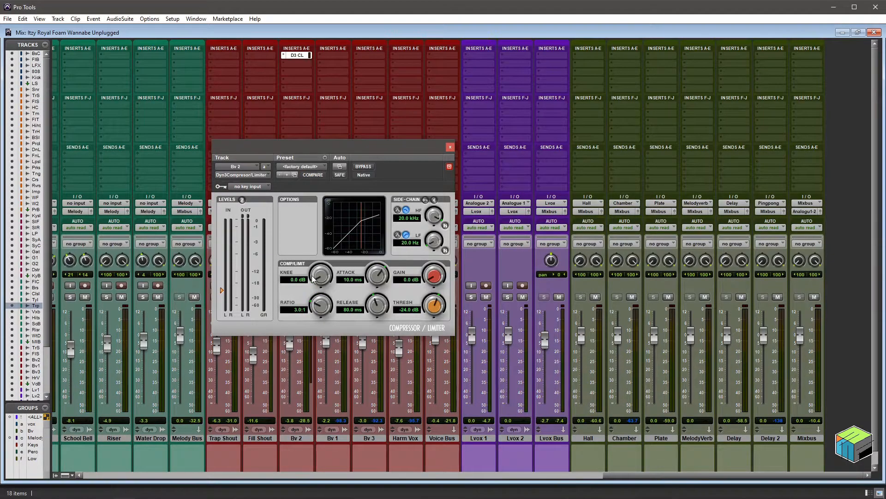
pyautogui.moveTo(313, 278); pyautogui.dragTo(318, 251)
pyautogui.moveTo(317, 315)
pyautogui.mouseDown()
pyautogui.moveTo(320, 295)
pyautogui.moveTo(322, 324)
pyautogui.mouseUp()
pyautogui.moveTo(374, 274)
pyautogui.mouseDown()
pyautogui.moveTo(374, 299)
pyautogui.moveTo(374, 283)
pyautogui.moveTo(382, 288)
pyautogui.mouseUp()
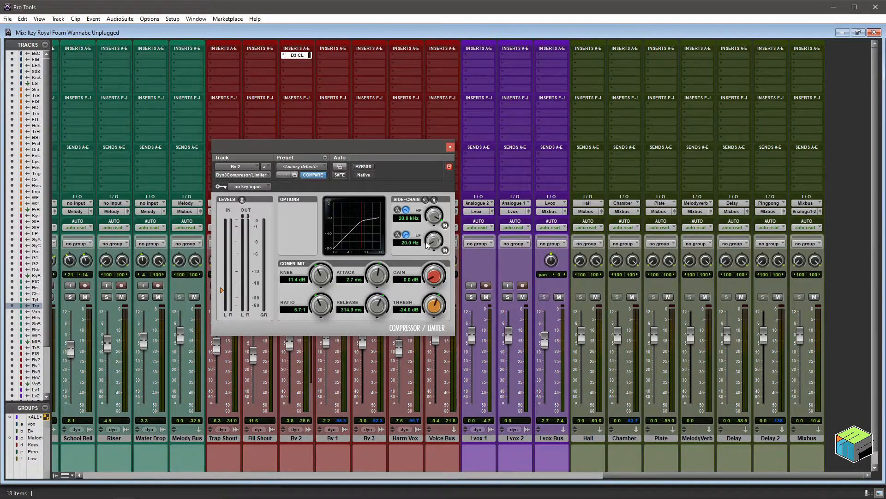
pyautogui.moveTo(432, 273); pyautogui.dragTo(433, 307)
# Copy the Bv 2 compressor to the Bv 1 channel and place both plug-in windows side by side for comparison.
pyautogui.click(449, 166)
pyautogui.moveTo(325, 56); pyautogui.dragTo(325, 55)
pyautogui.moveTo(369, 151); pyautogui.dragTo(240, 119)
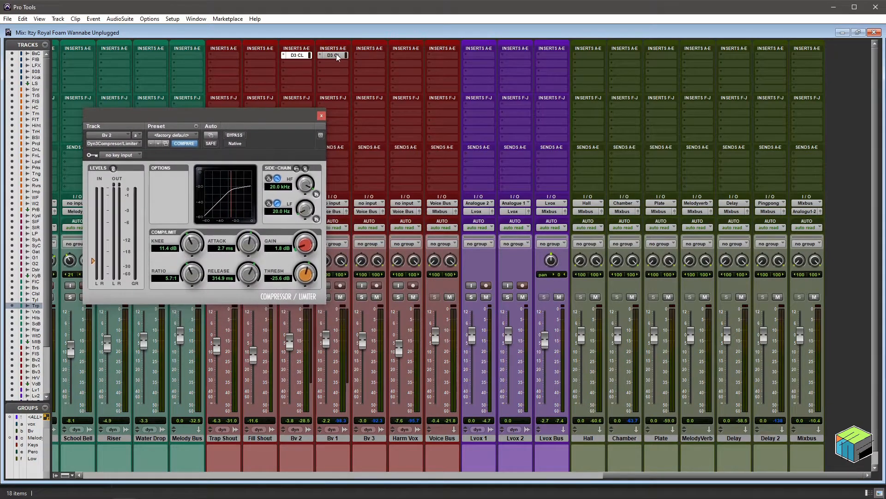
pyautogui.click(337, 57)
pyautogui.moveTo(369, 149); pyautogui.dragTo(489, 113)
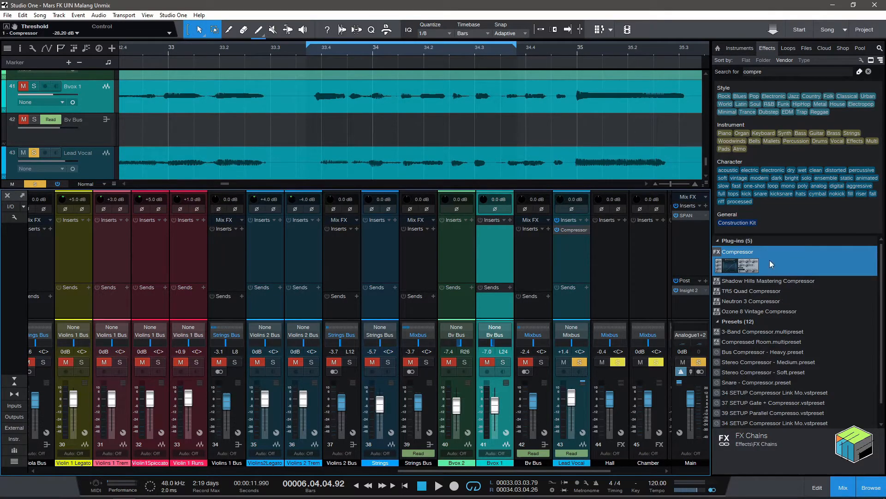
# Return to Studio One, search the effects for "room reve" and add Room Reverb as a send effect on Lead Vocal.
pyautogui.click(848, 72)
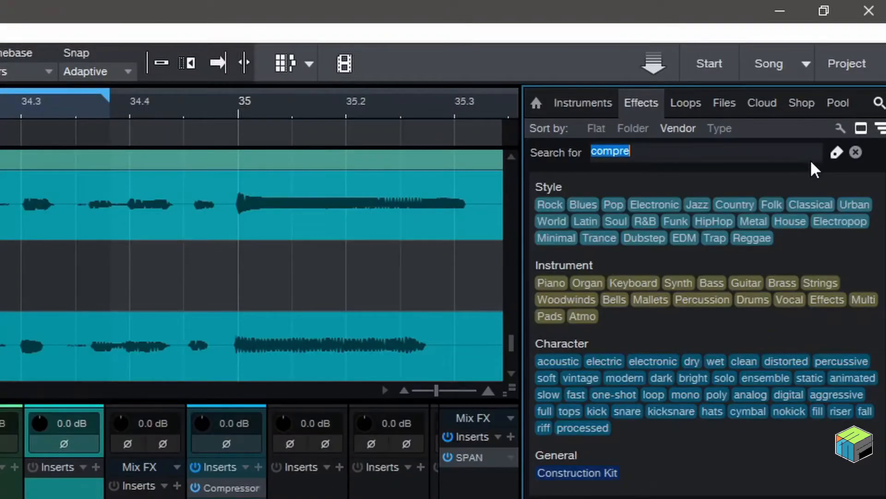
pyautogui.press('BackSpace')
pyautogui.write('room reve')
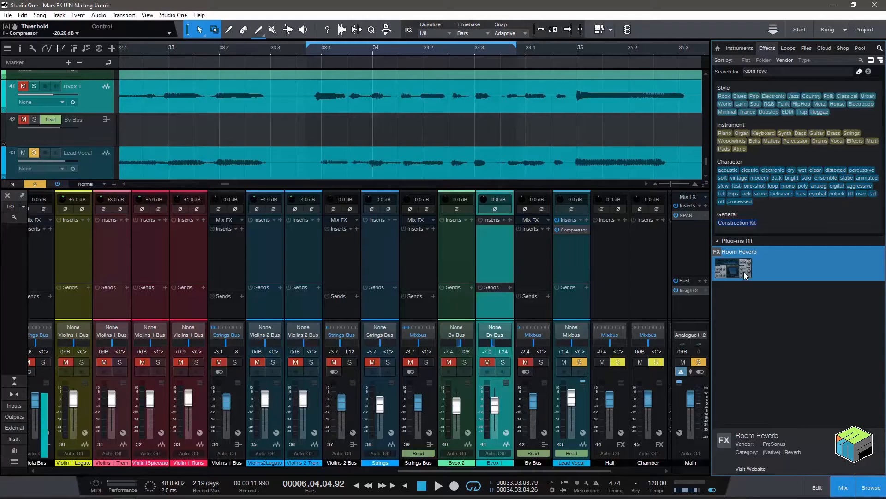
pyautogui.moveTo(604, 238); pyautogui.dragTo(410, 275)
pyautogui.moveTo(635, 290); pyautogui.dragTo(575, 301)
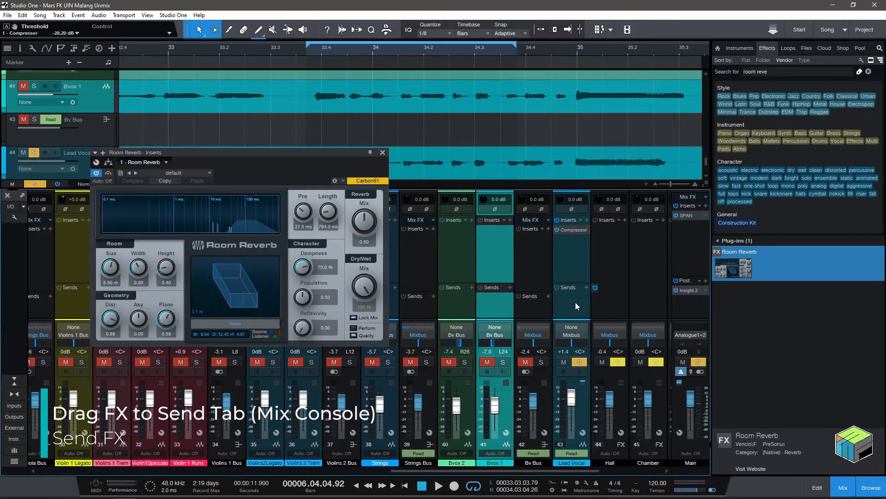
# Move the Room Reverb channel directly after Lead Vocal, and copy Lead Vocal's Room Reverb send to Bvox 1.
pyautogui.moveTo(579, 469); pyautogui.dragTo(600, 476)
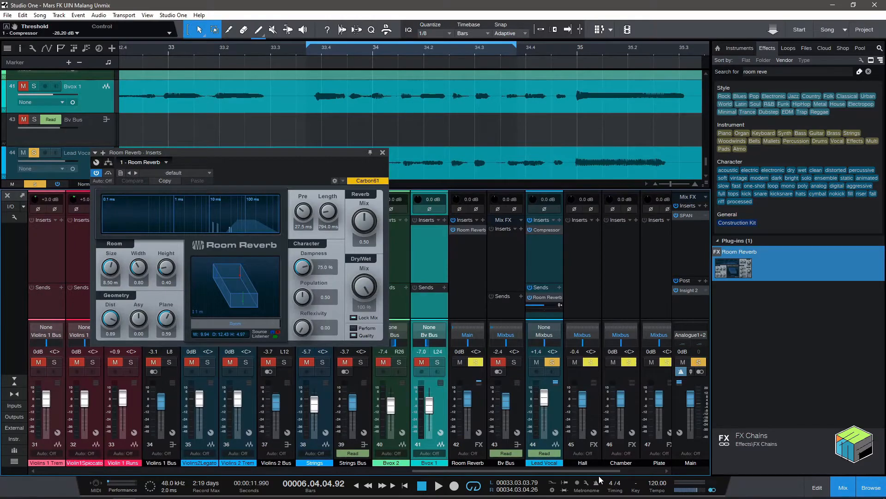
pyautogui.moveTo(477, 397); pyautogui.dragTo(533, 329)
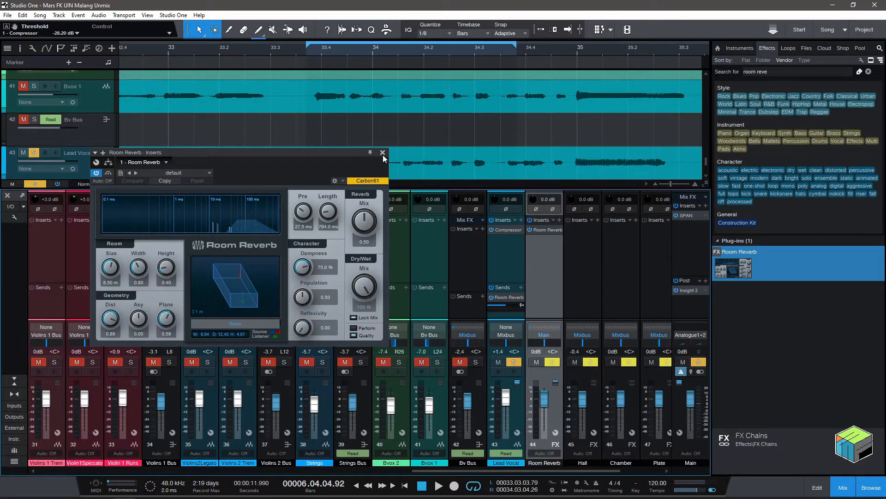
pyautogui.moveTo(509, 298); pyautogui.dragTo(430, 303)
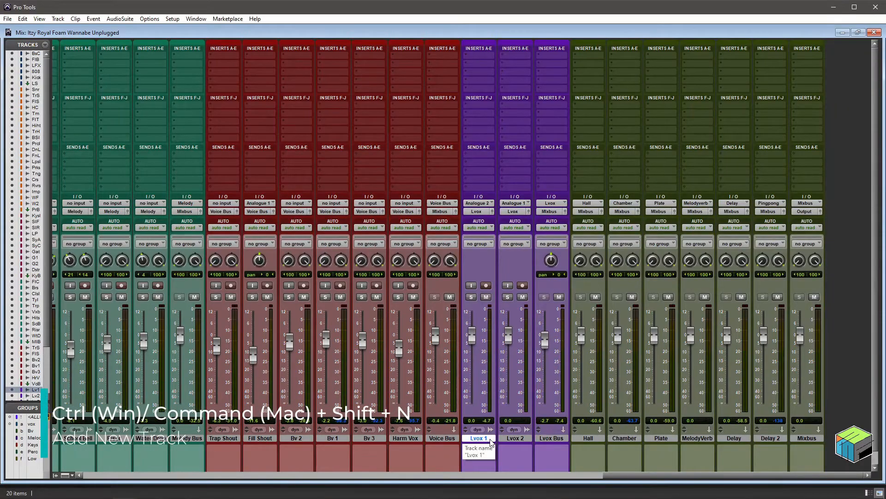
# Switch to Pro Tools, create one stereo Aux Input track after Lvox 1 and name it Reverb.
pyautogui.hotkey('ctrl', 'shift', 'n')
pyautogui.hotkey('ctrl', 'Right')
pyautogui.hotkey('ctrl', 'Down')
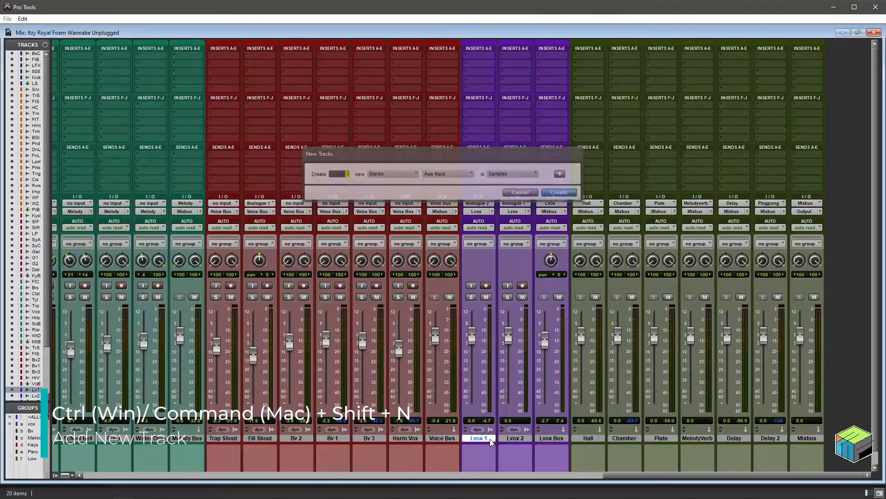
pyautogui.press('Return')
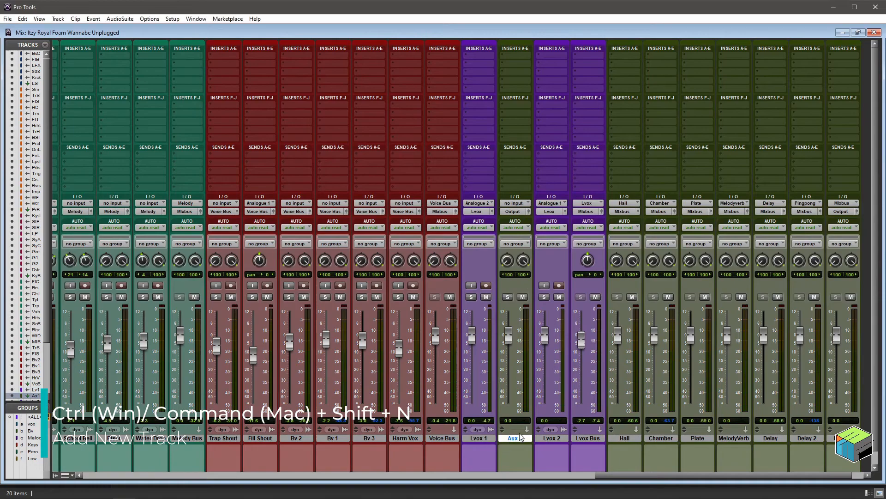
pyautogui.doubleClick(515, 438)
pyautogui.write('Reverb')
pyautogui.press('Return')
# Insert the stereo D-Verb on the Reverb track and set the track's input to Bus 1-2 (Stereo).
pyautogui.click(516, 56)
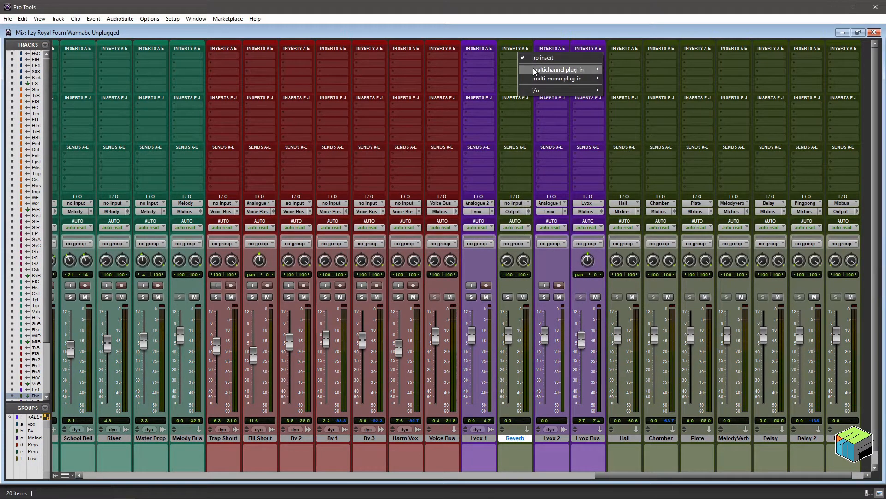
pyautogui.moveTo(534, 71)
pyautogui.moveTo(658, 213)
pyautogui.click(703, 233)
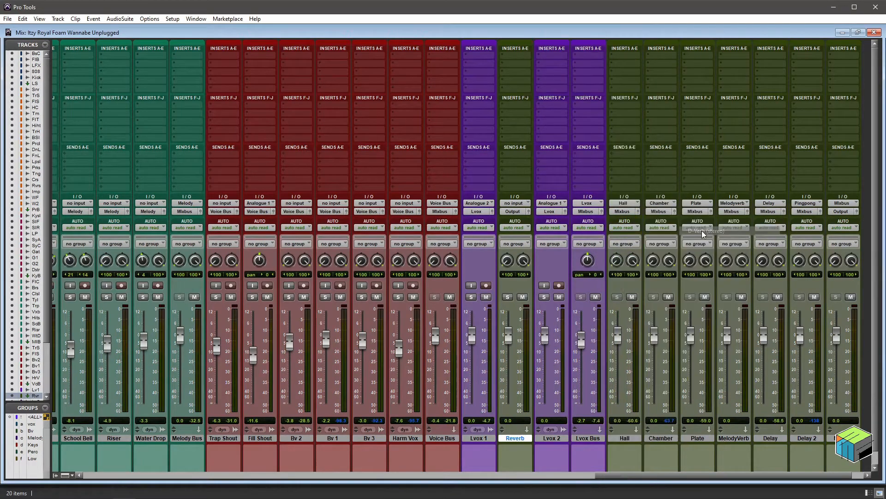
pyautogui.click(517, 203)
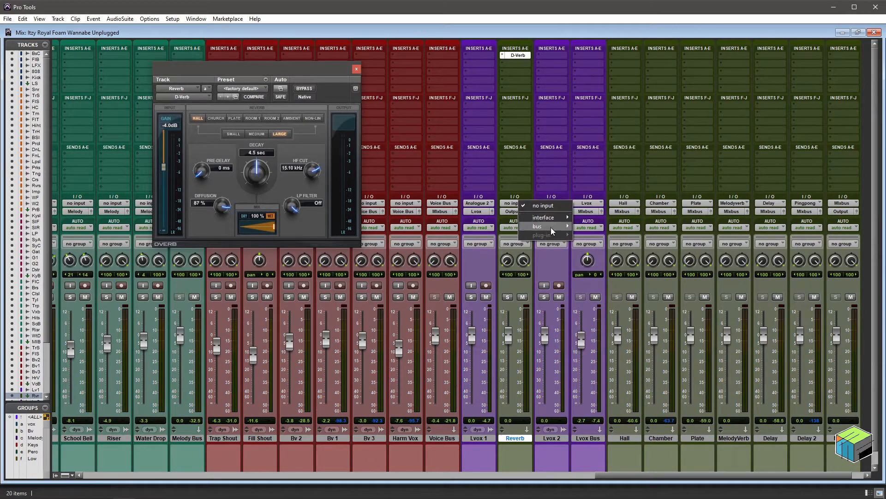
pyautogui.moveTo(552, 231)
pyautogui.click(619, 336)
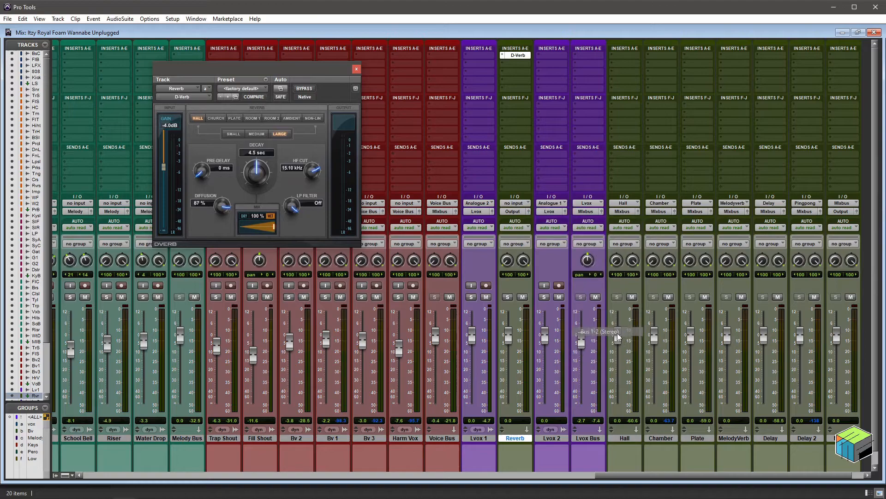
# Add a send to Bus 1-2 on the Lvox 1 channel and raise its send level.
pyautogui.click(480, 153)
pyautogui.moveTo(499, 177)
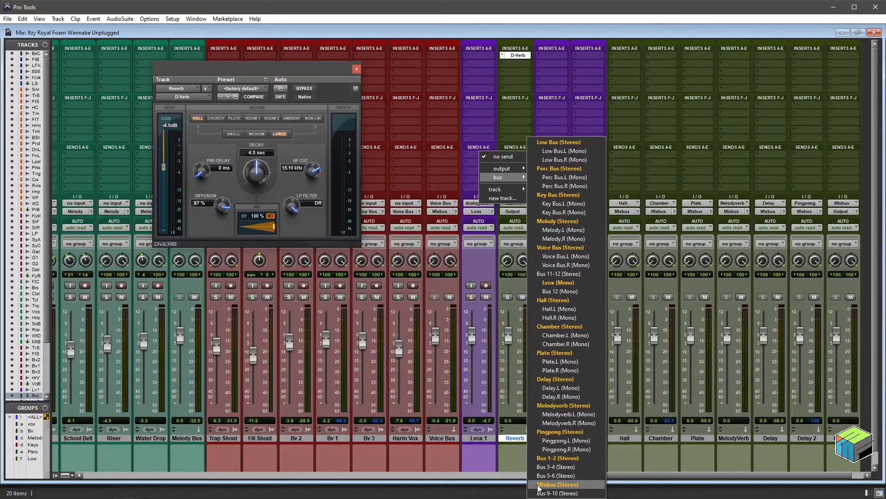
pyautogui.click(558, 457)
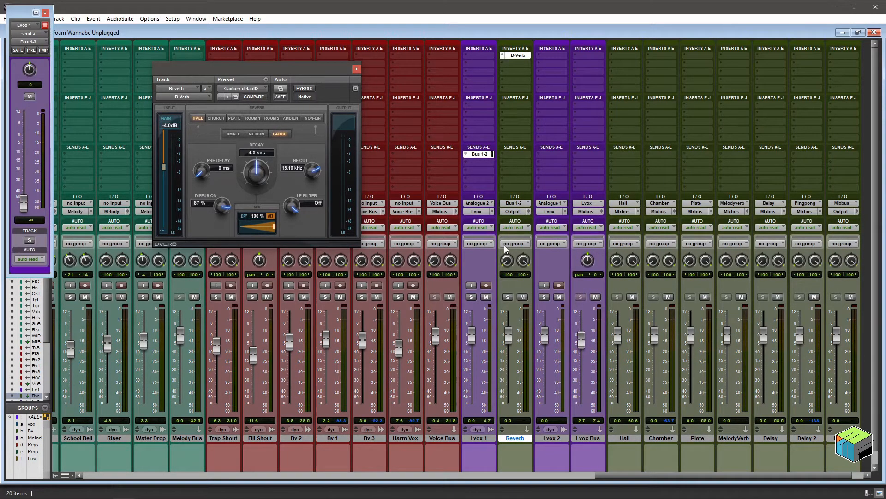
pyautogui.moveTo(24, 203); pyautogui.dragTo(26, 146)
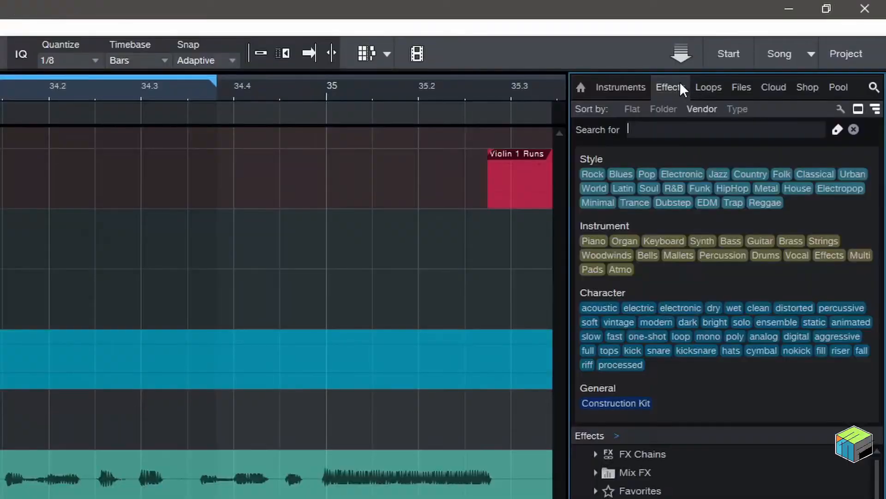
# Switch to Studio One, search the instruments for "mai ta" and add Mai Tai as a new instrument track directly before Strings.
pyautogui.click(638, 88)
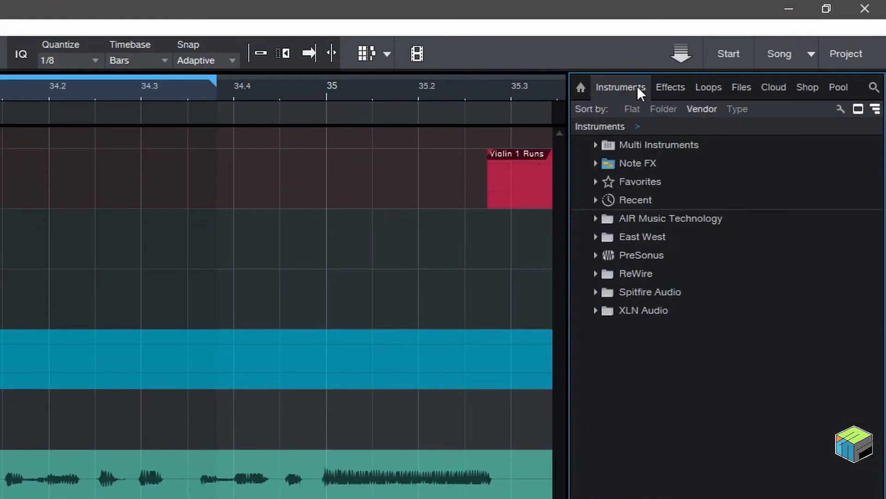
pyautogui.click(872, 89)
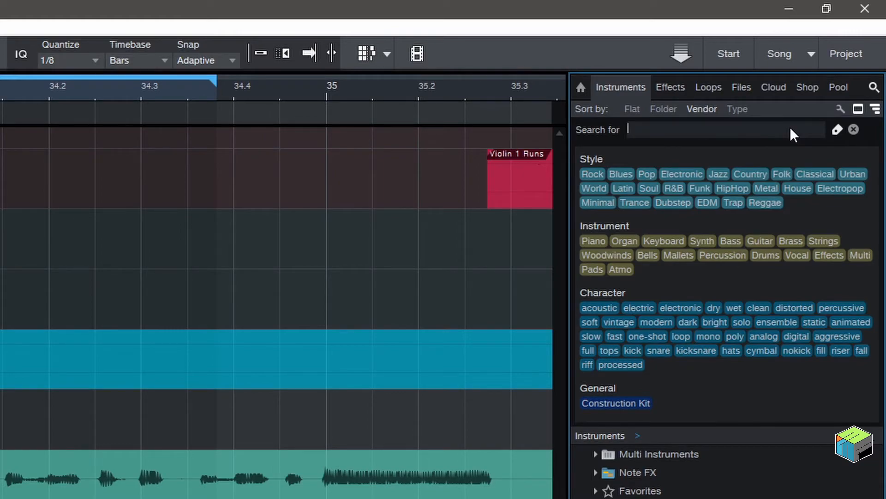
pyautogui.write('mai ta')
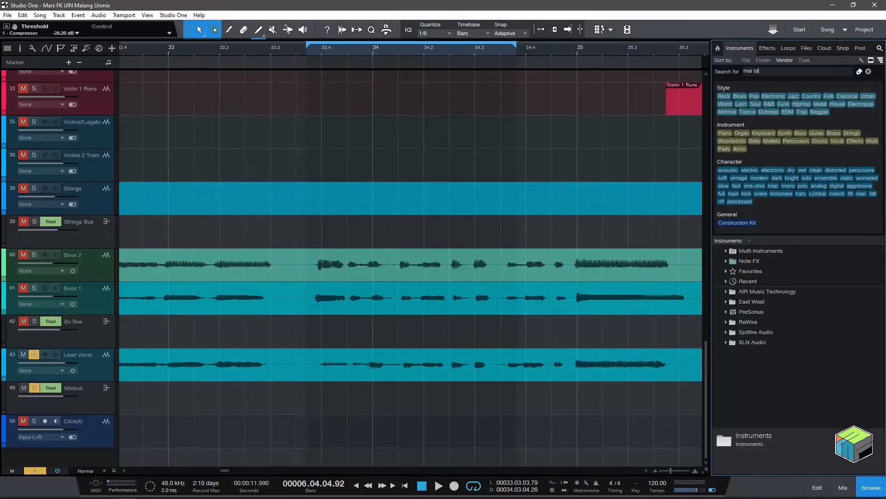
pyautogui.moveTo(745, 273); pyautogui.dragTo(117, 185)
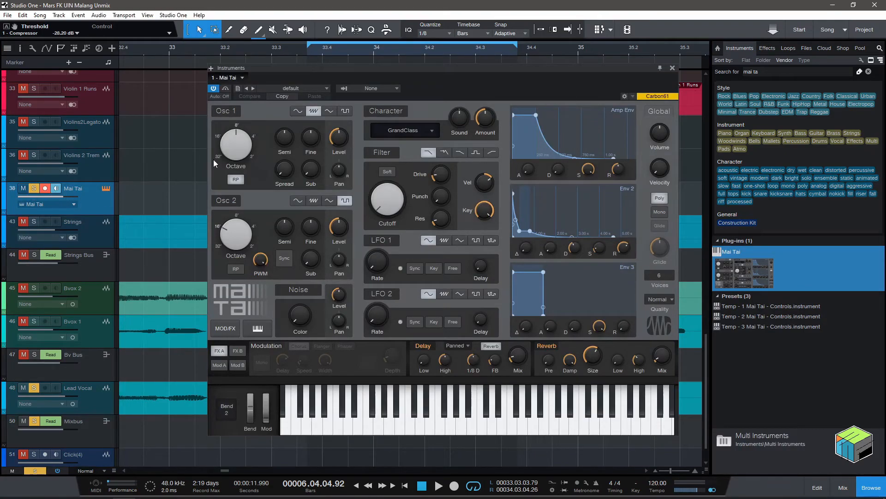
# Rename the Mai Tai instrument track as Synth.
pyautogui.doubleClick(79, 190)
pyautogui.write('Synth')
pyautogui.press('Return')
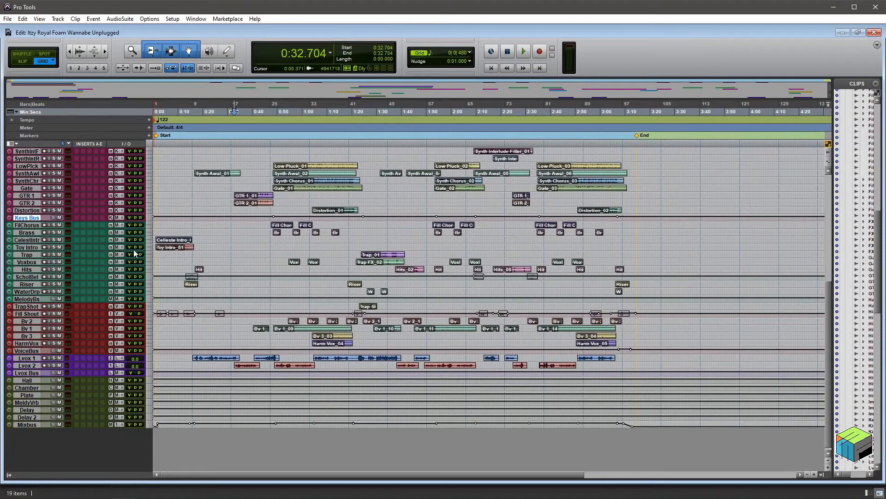
# Switch to Pro Tools, create one stereo Instrument Track in Ticks after Keys Bus and name it Piano.
pyautogui.hotkey('ctrl', 'shift', 'n')
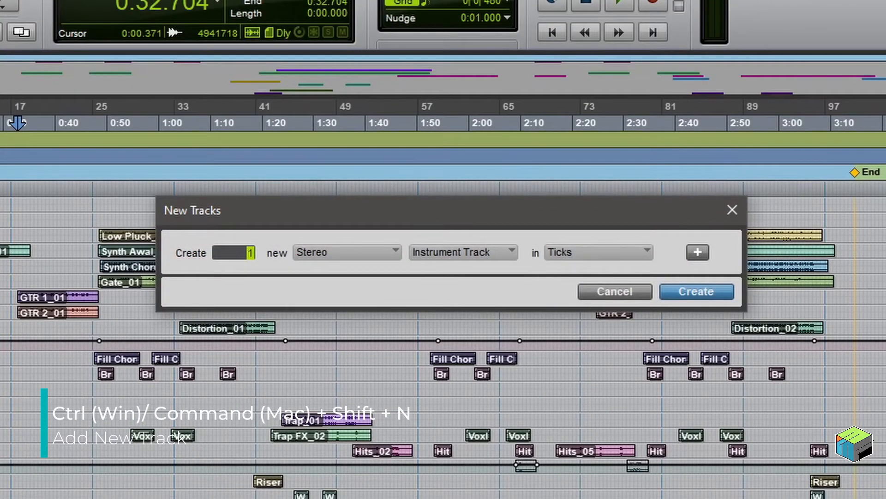
pyautogui.press('Return')
pyautogui.doubleClick(41, 226)
pyautogui.write('Piano')
pyautogui.press('Return')
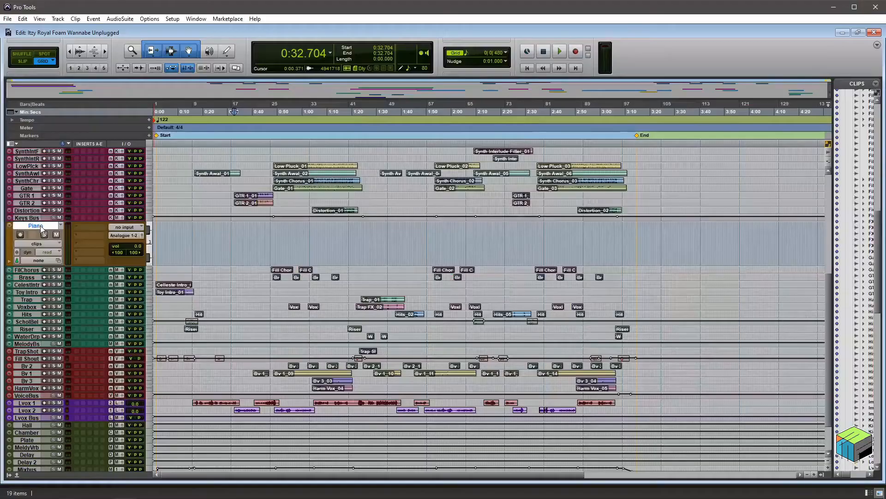
# Insert XLN Audio's Addictive Keys as a multichannel plug-in on the Piano track and reposition its plug-in window.
pyautogui.click(92, 228)
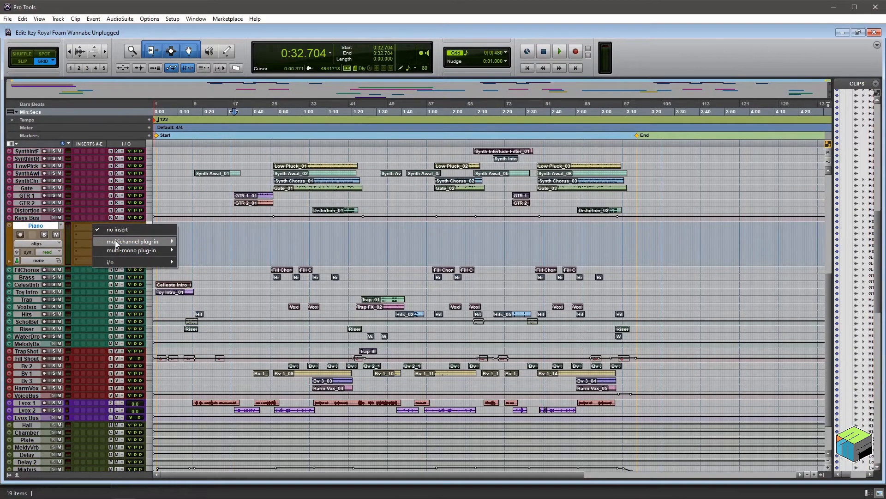
pyautogui.moveTo(115, 240)
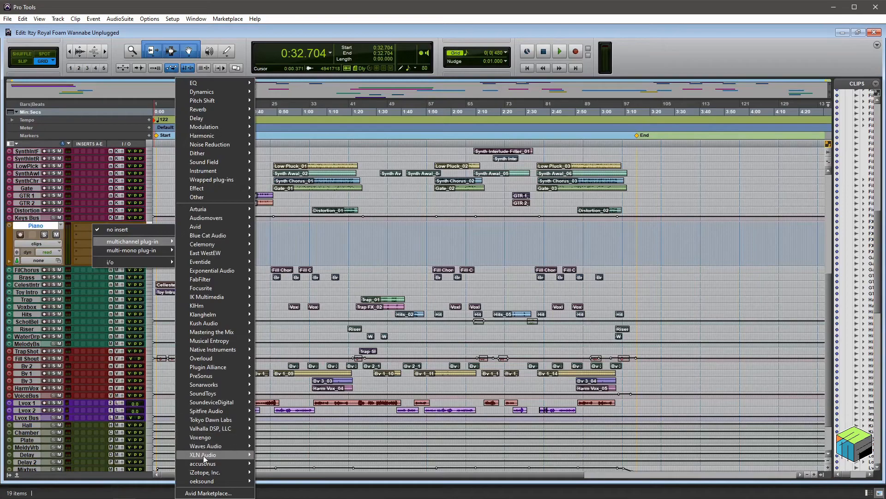
pyautogui.moveTo(203, 455)
pyautogui.click(288, 459)
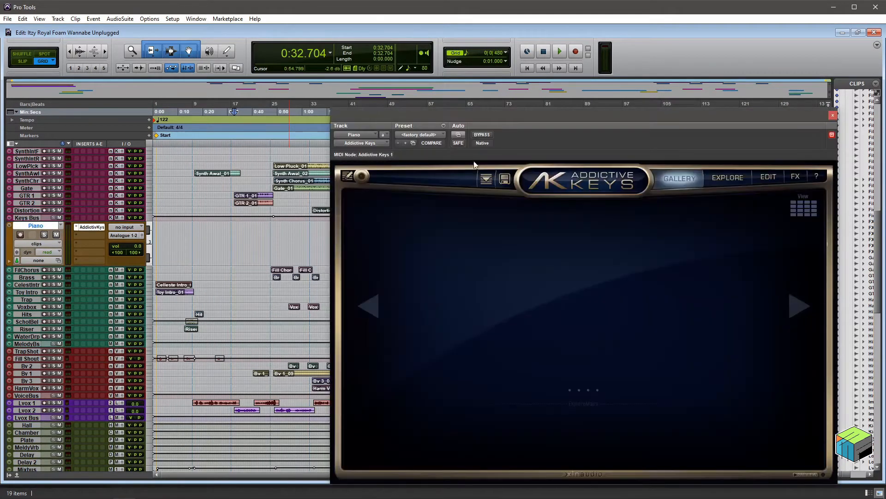
pyautogui.moveTo(514, 112); pyautogui.dragTo(337, 65)
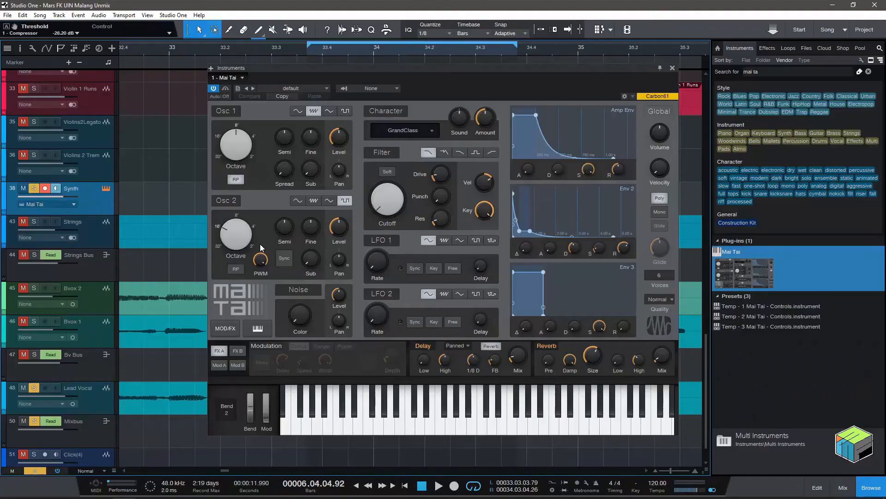